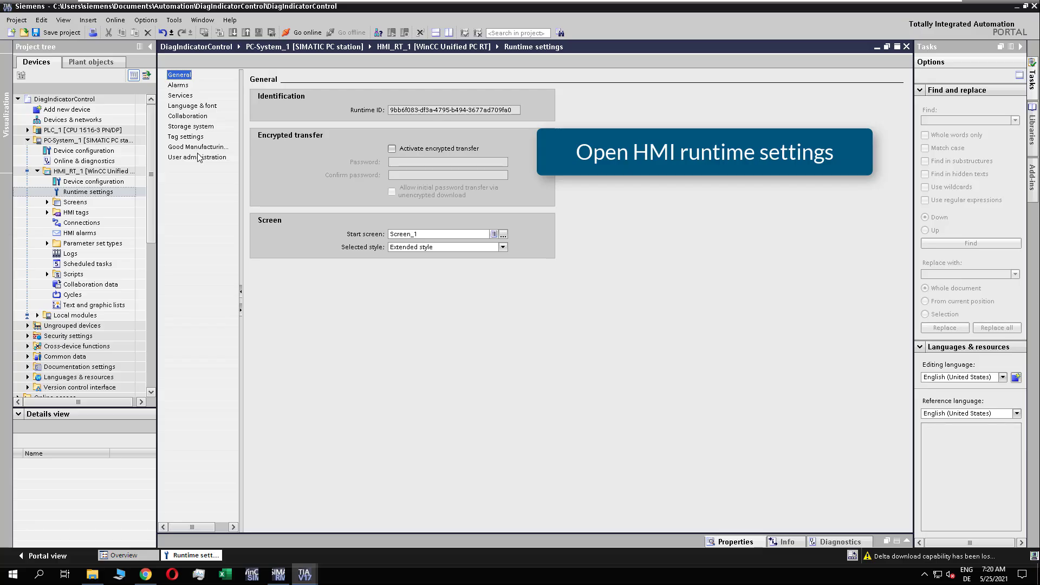
- Check the System diagnostics setting of the controller alarms in the Alarms runtime settings of HMI_RT_1
{"action": "left_click", "coordinate": [177, 87]}
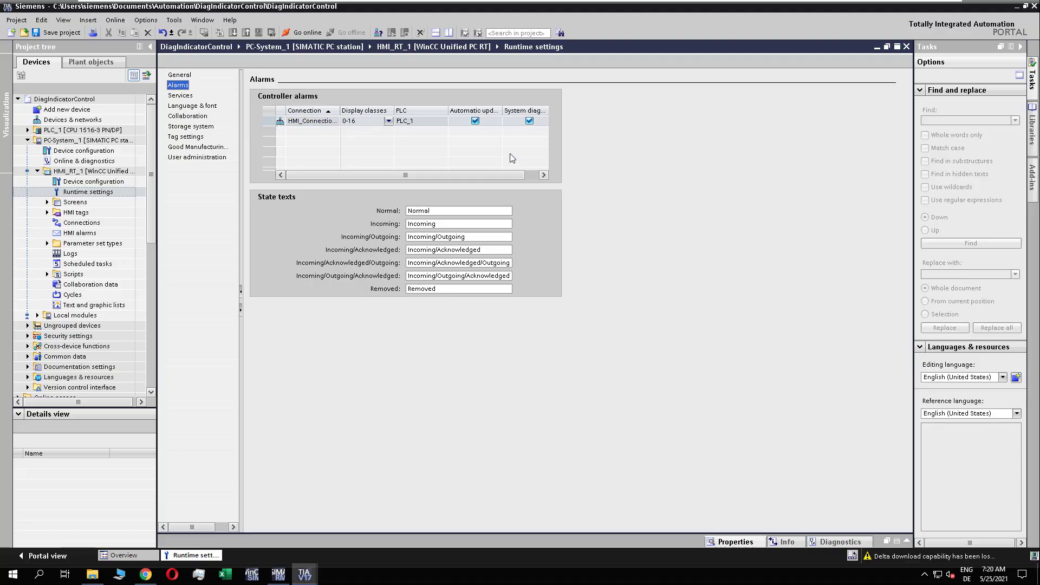
{"action": "left_click_drag", "start_coordinate": [462, 177], "coordinate": [494, 174]}
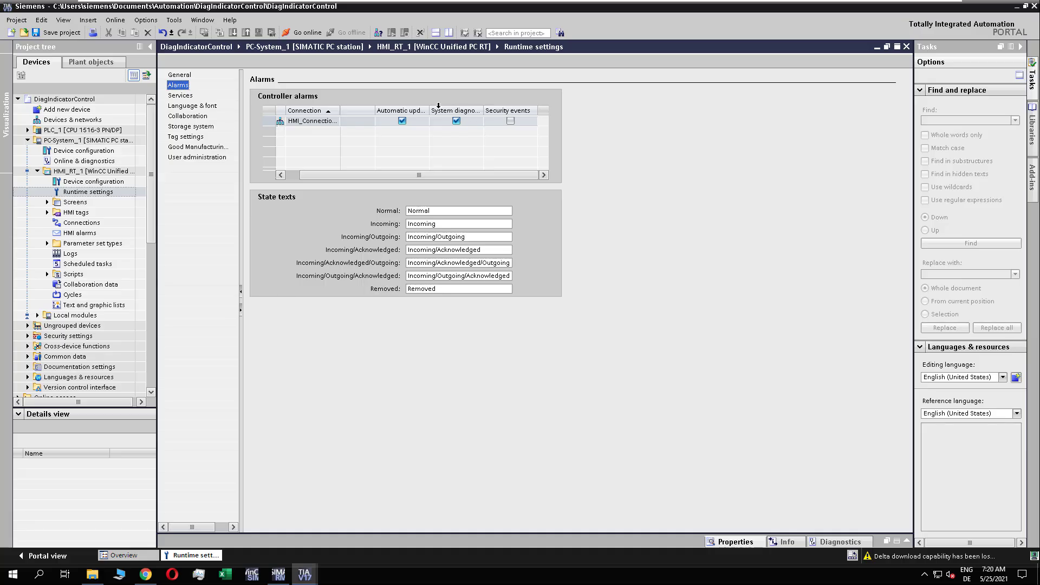
{"action": "left_click_drag", "start_coordinate": [483, 110], "coordinate": [527, 111]}
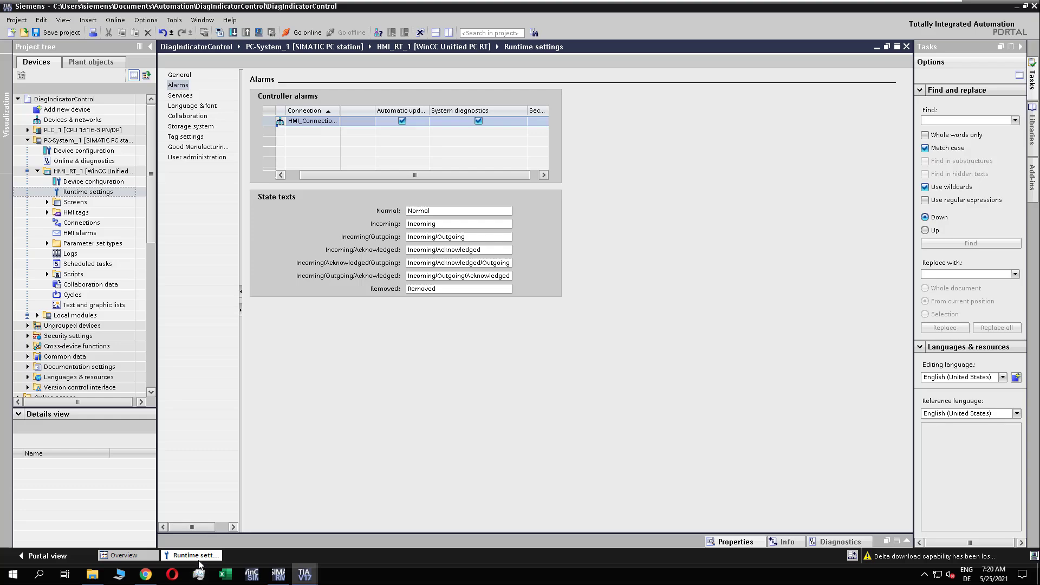
{"action": "left_click", "coordinate": [47, 212]}
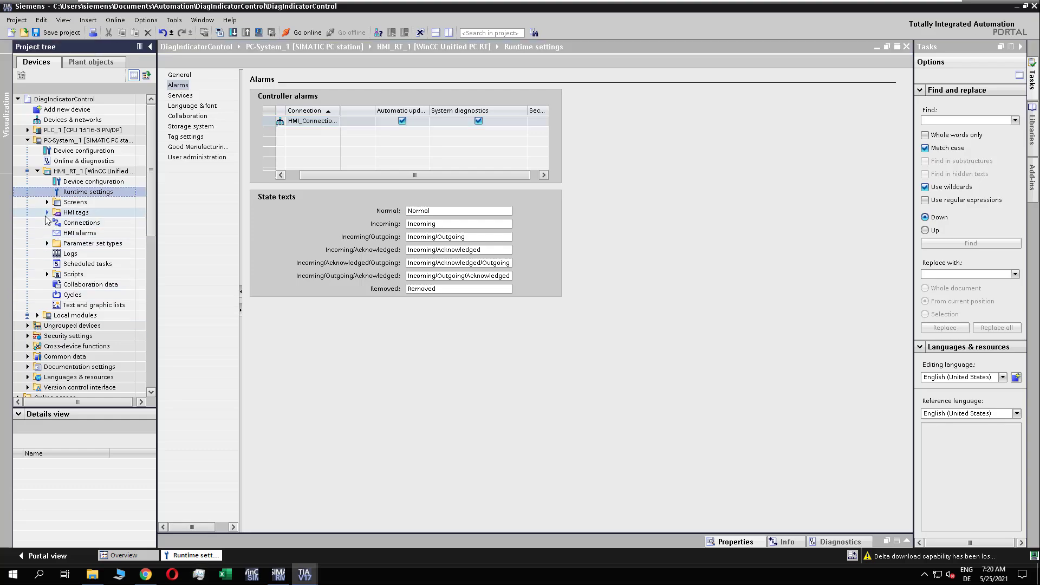
{"action": "double_click", "coordinate": [87, 245]}
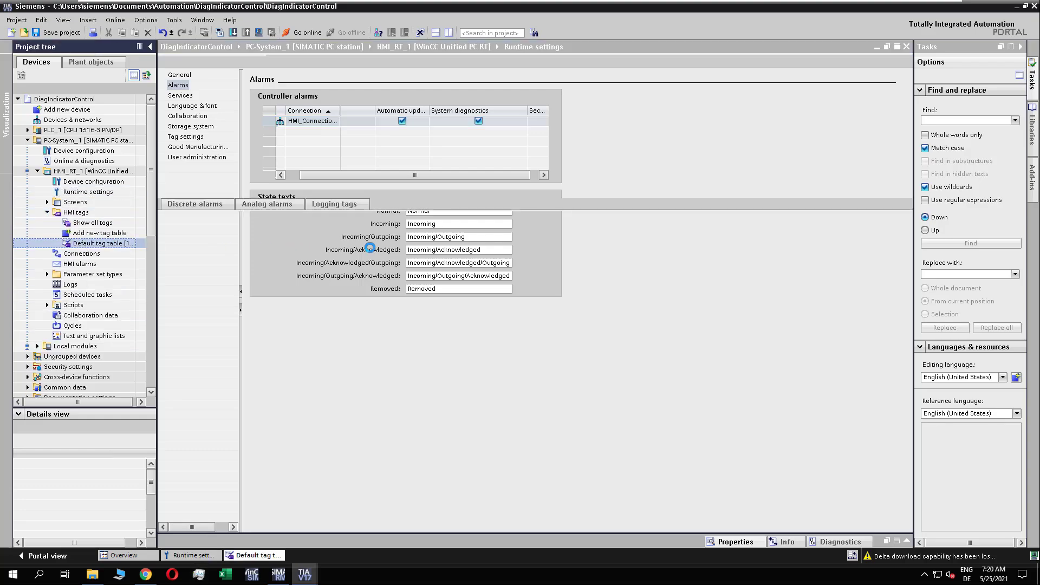
{"action": "left_click", "coordinate": [797, 66]}
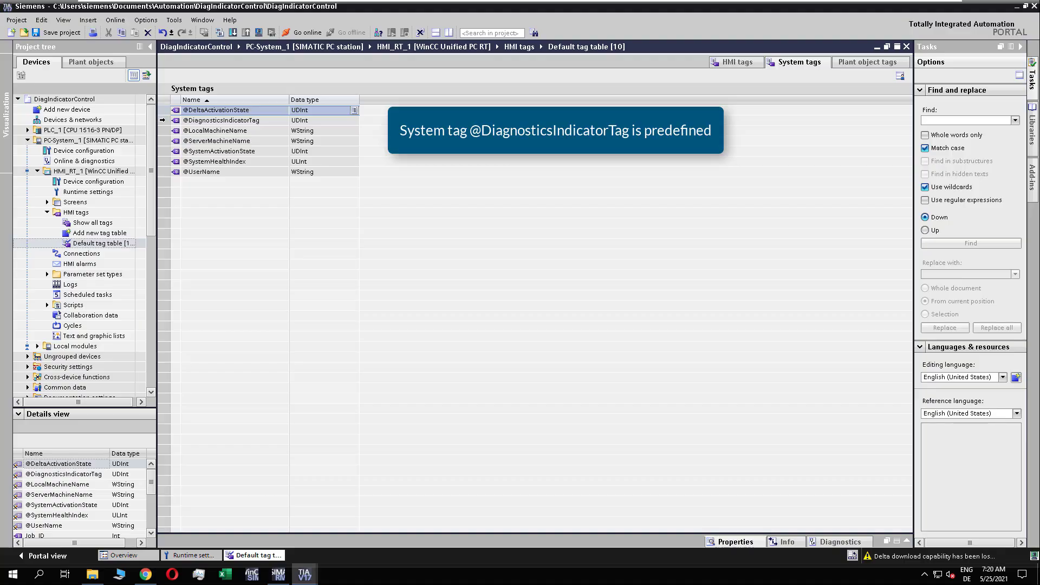
{"action": "left_click", "coordinate": [162, 120]}
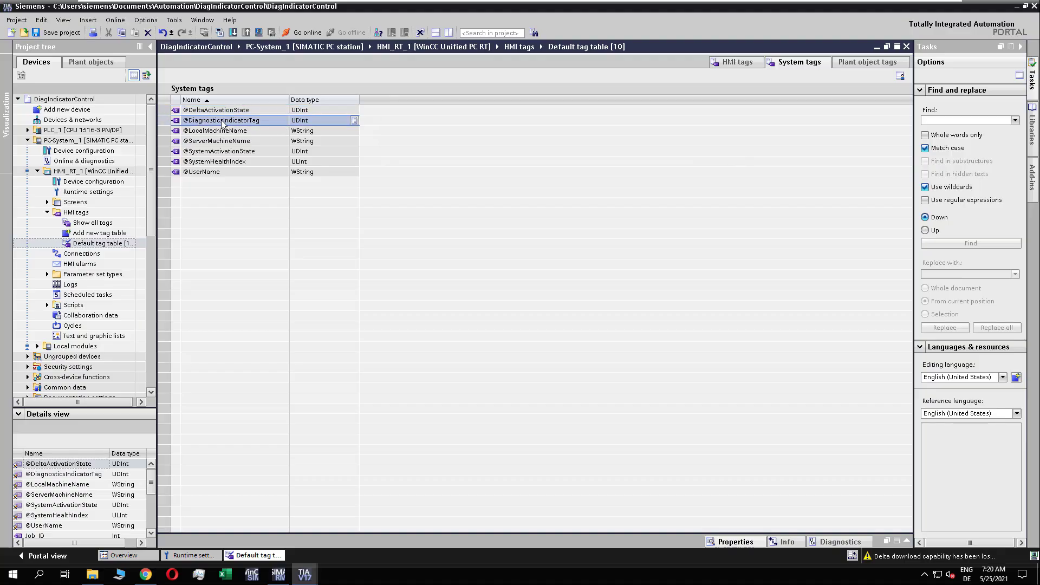
{"action": "right_click", "coordinate": [248, 556]}
{"action": "left_click", "coordinate": [268, 544]}
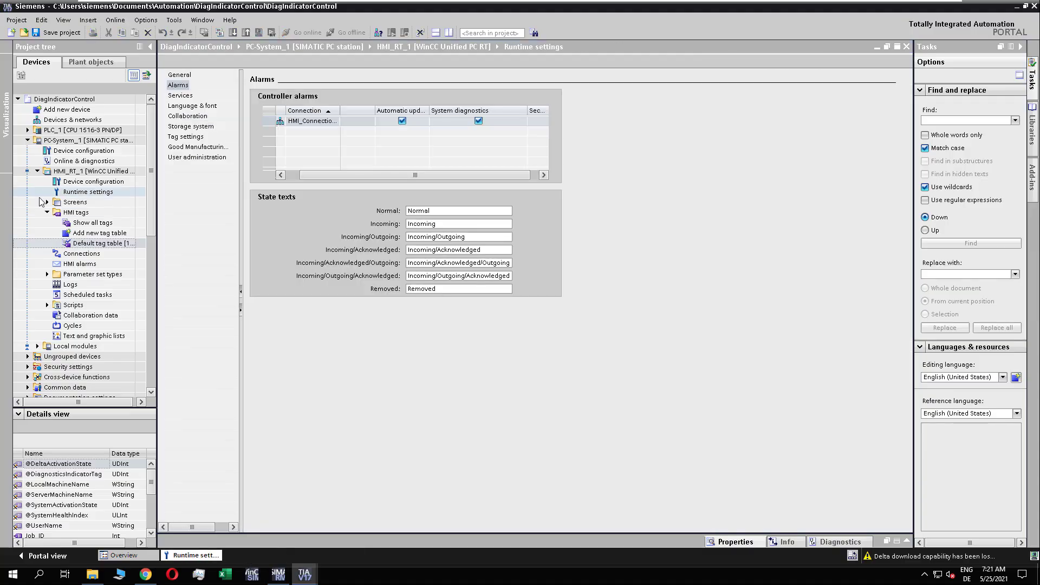
- Open Screen_1 of HMI_RT_1 for editing
{"action": "left_click", "coordinate": [47, 205]}
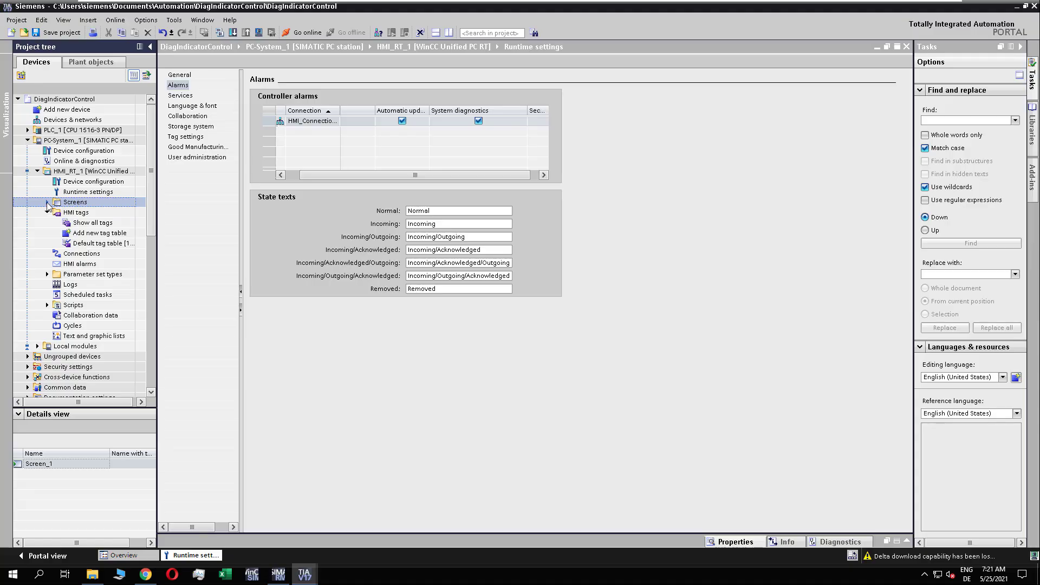
{"action": "left_click", "coordinate": [47, 202]}
{"action": "double_click", "coordinate": [85, 223]}
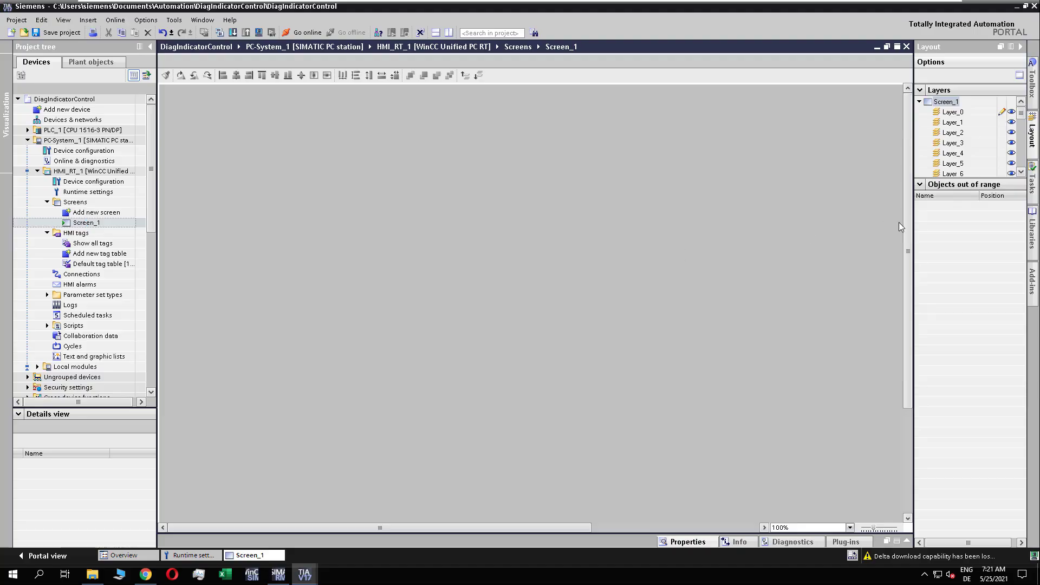
- Place the stethoscope diagnostics widget from the SIMATIC SystemDiagnostic dynamic widgets in the upper right area of Screen_1
{"action": "left_click", "coordinate": [1034, 95]}
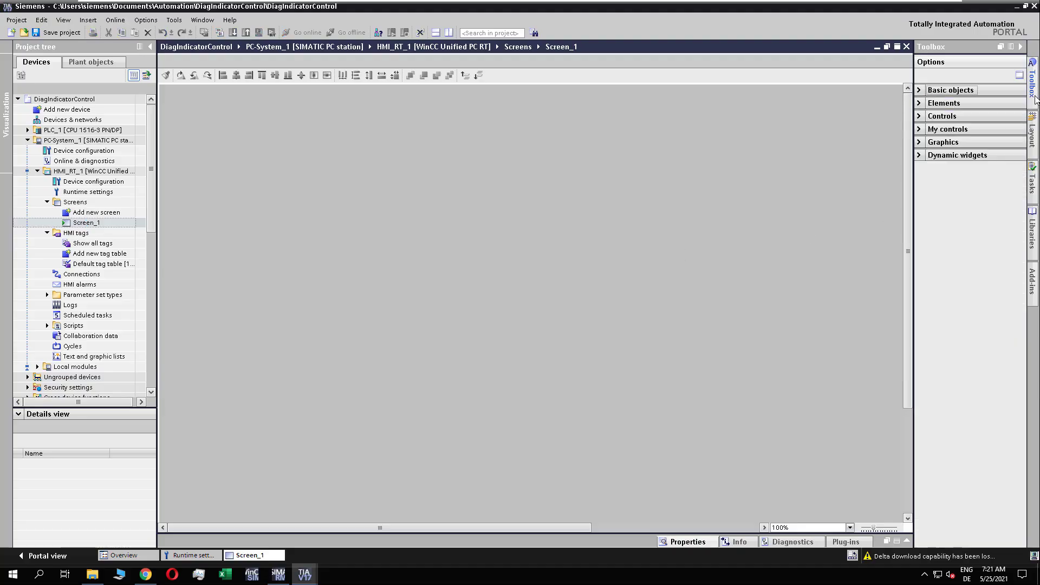
{"action": "left_click", "coordinate": [919, 155]}
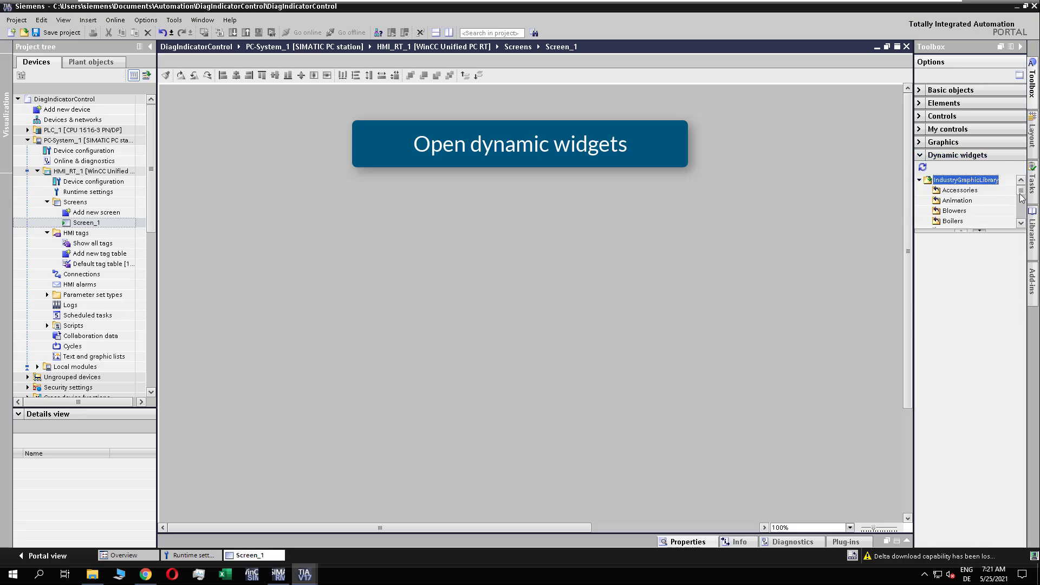
{"action": "left_click_drag", "start_coordinate": [1027, 191], "coordinate": [1028, 209]}
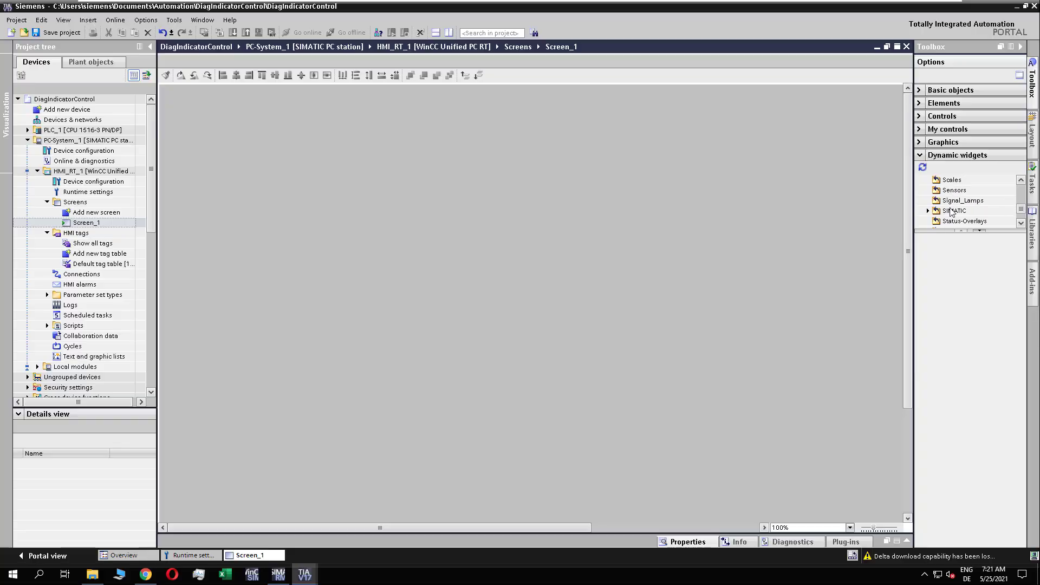
{"action": "left_click", "coordinate": [928, 211]}
{"action": "left_click", "coordinate": [963, 222]}
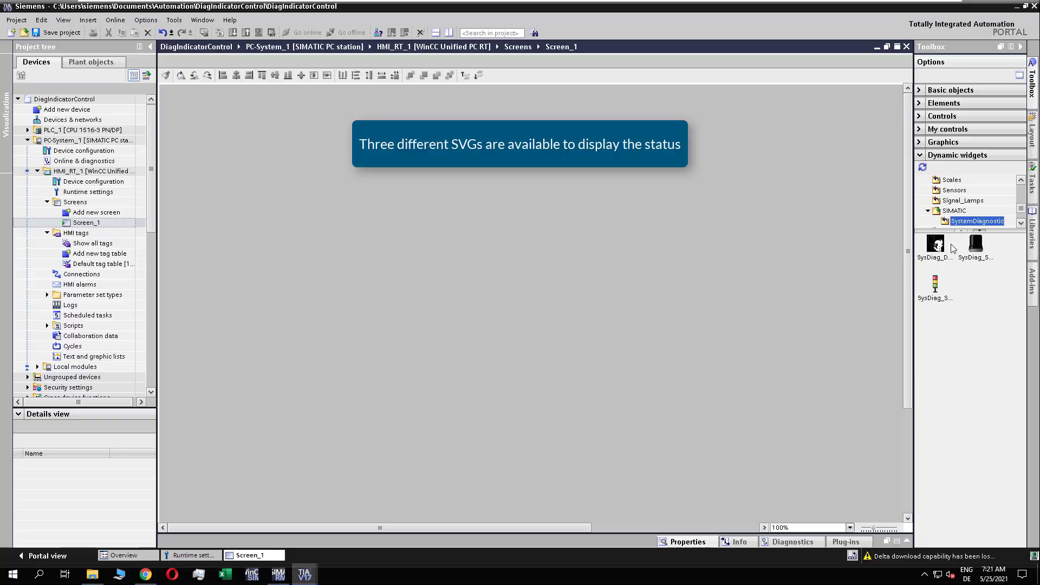
{"action": "left_click", "coordinate": [929, 256]}
{"action": "left_click_drag", "start_coordinate": [927, 256], "coordinate": [765, 125]}
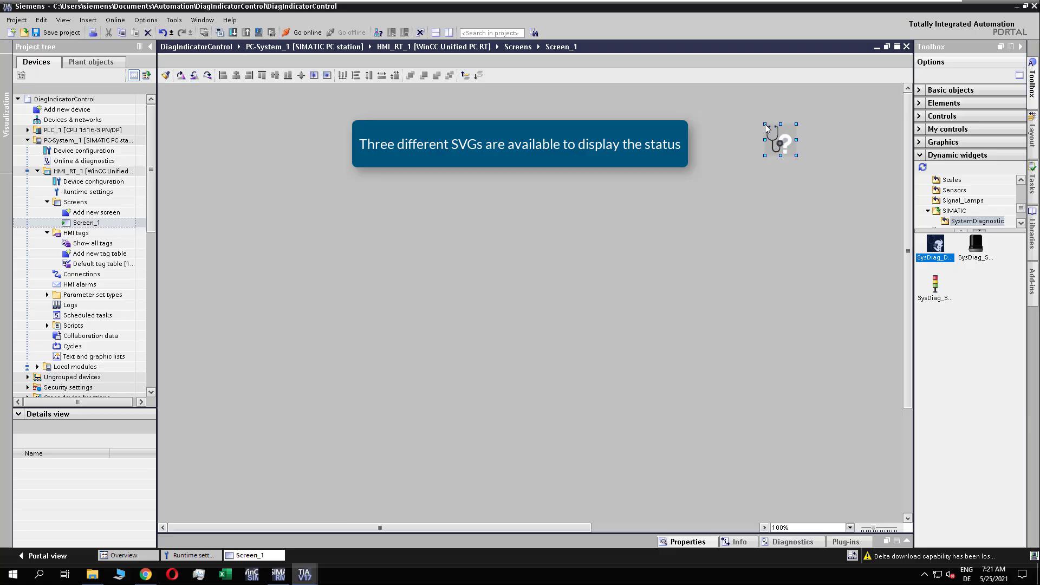
- Add the single beacon lamp widget from SystemDiagnostic to the screen and centre it below the stethoscope symbol
{"action": "left_click_drag", "start_coordinate": [977, 250], "coordinate": [714, 178]}
{"action": "left_click_drag", "start_coordinate": [714, 337], "coordinate": [769, 256]}
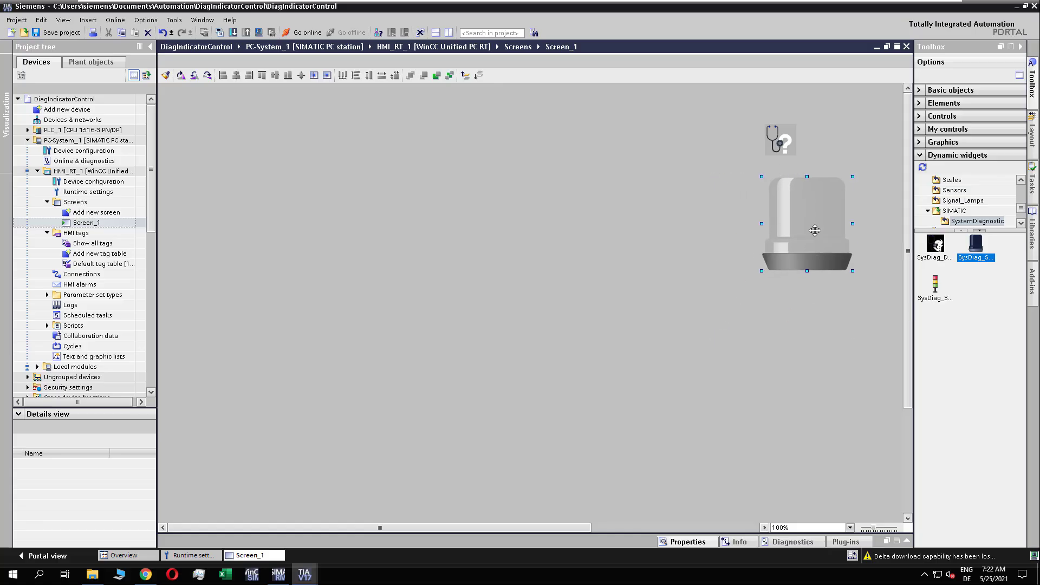
{"action": "left_click_drag", "start_coordinate": [808, 224], "coordinate": [784, 233]}
- Add the three-colour signal tower widget from SystemDiagnostic, centred below the beacon lamp
{"action": "left_click_drag", "start_coordinate": [936, 286], "coordinate": [759, 304]}
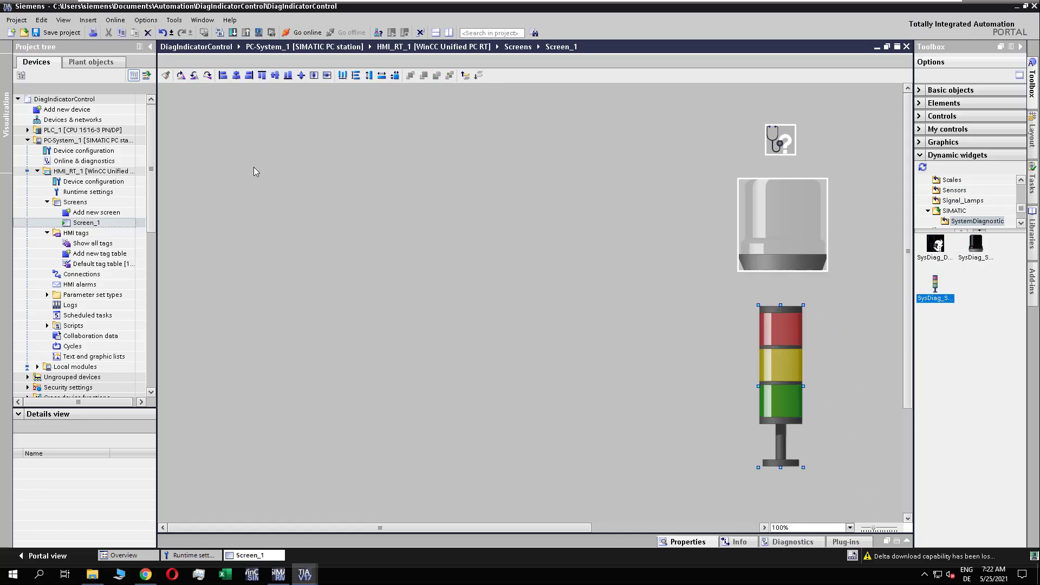
{"action": "left_click", "coordinate": [717, 448]}
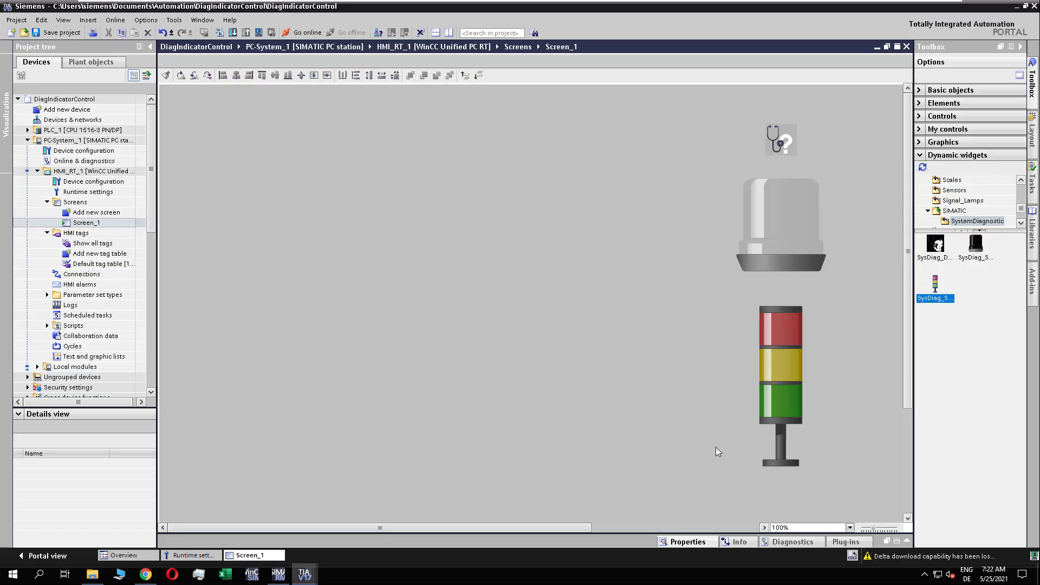
{"action": "left_click", "coordinate": [958, 155]}
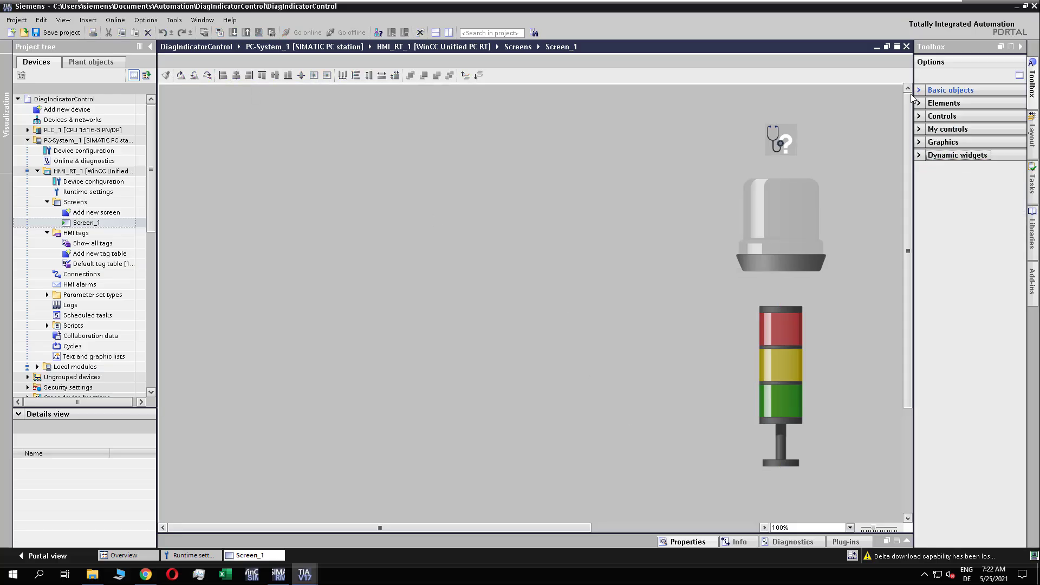
{"action": "left_click", "coordinate": [780, 139]}
{"action": "left_click", "coordinate": [685, 542]}
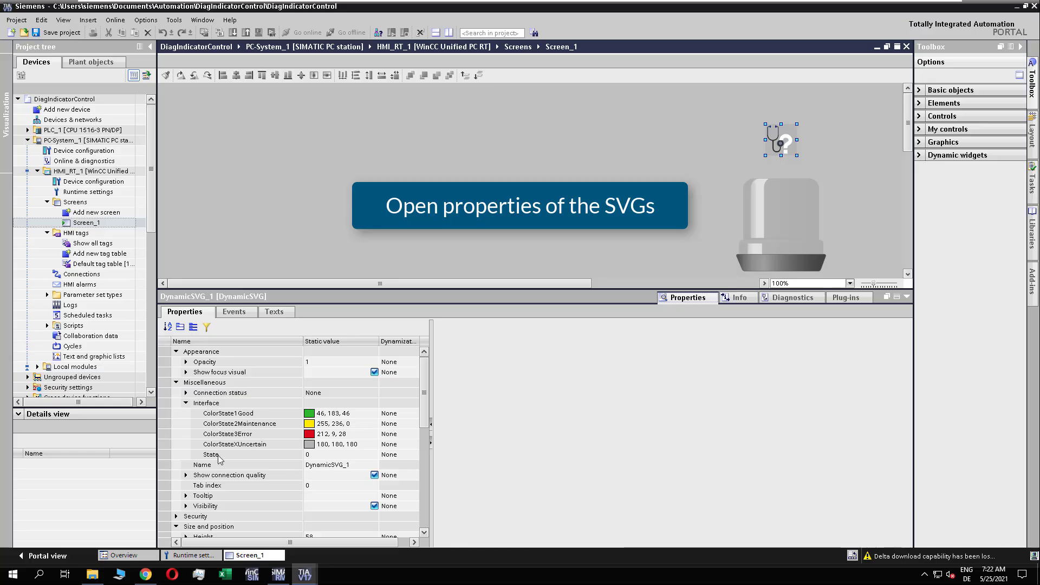
{"action": "left_click", "coordinate": [396, 455]}
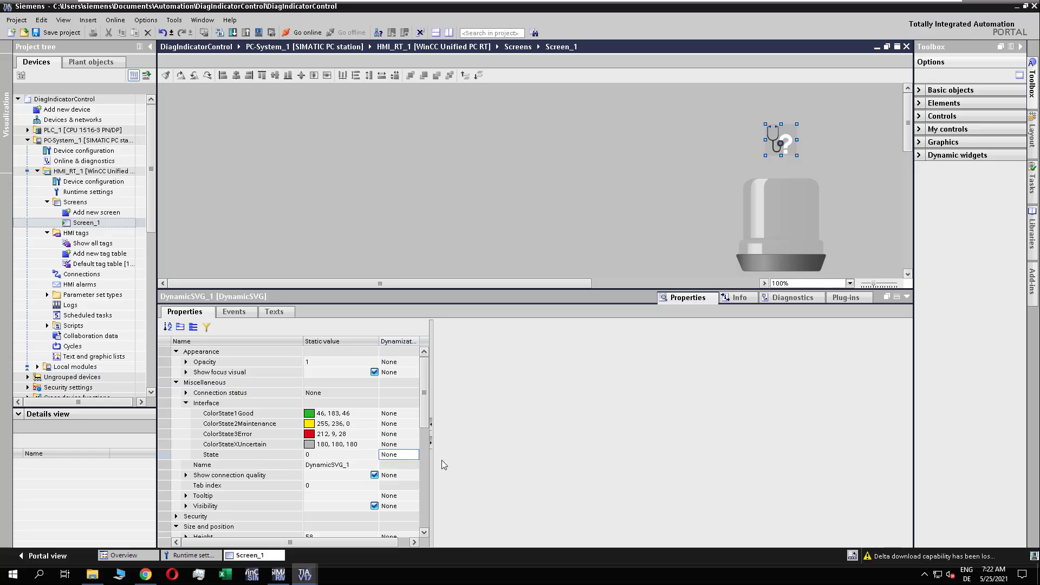
{"action": "left_click", "coordinate": [406, 458]}
{"action": "left_click", "coordinate": [350, 477]}
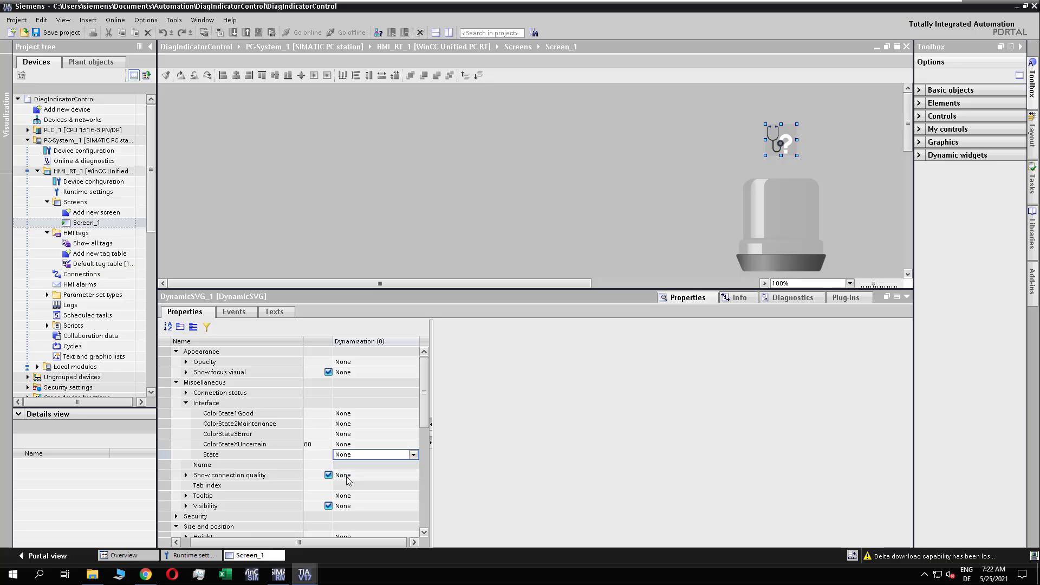
{"action": "left_click", "coordinate": [665, 361]}
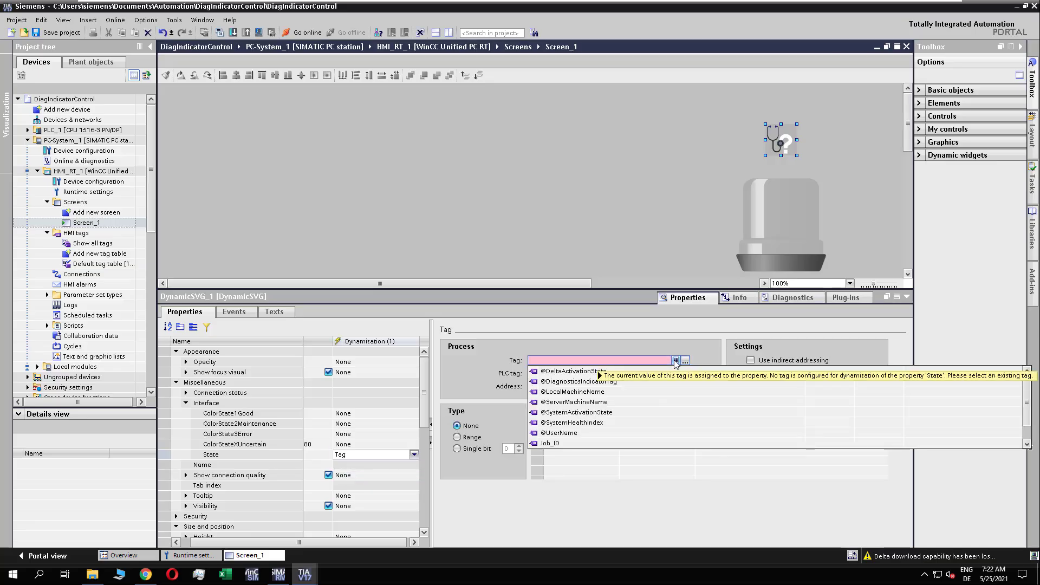
{"action": "type", "text": "@DiagnosticsIndicatorTag"}
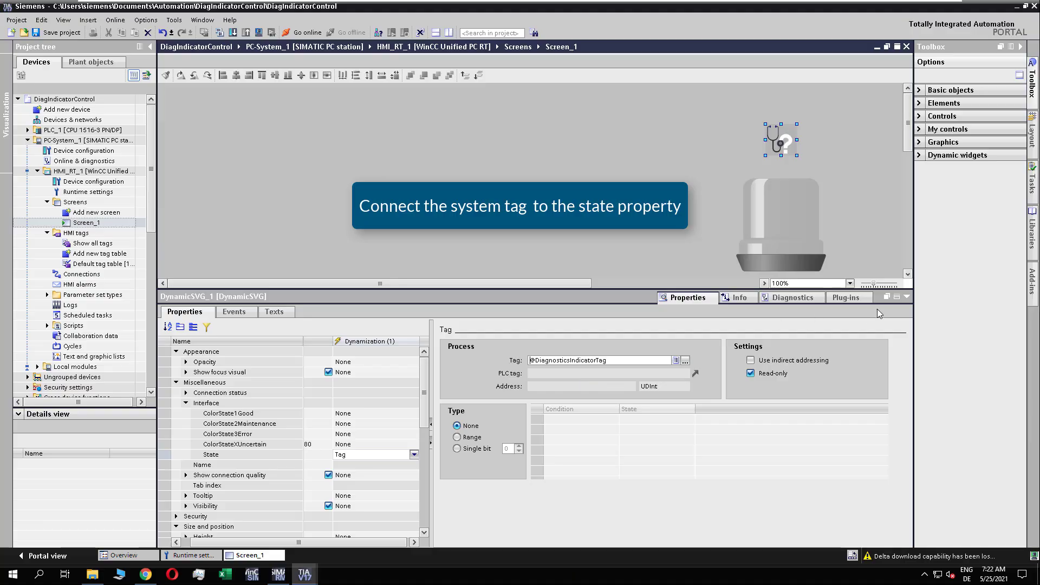
{"action": "left_click", "coordinate": [907, 298]}
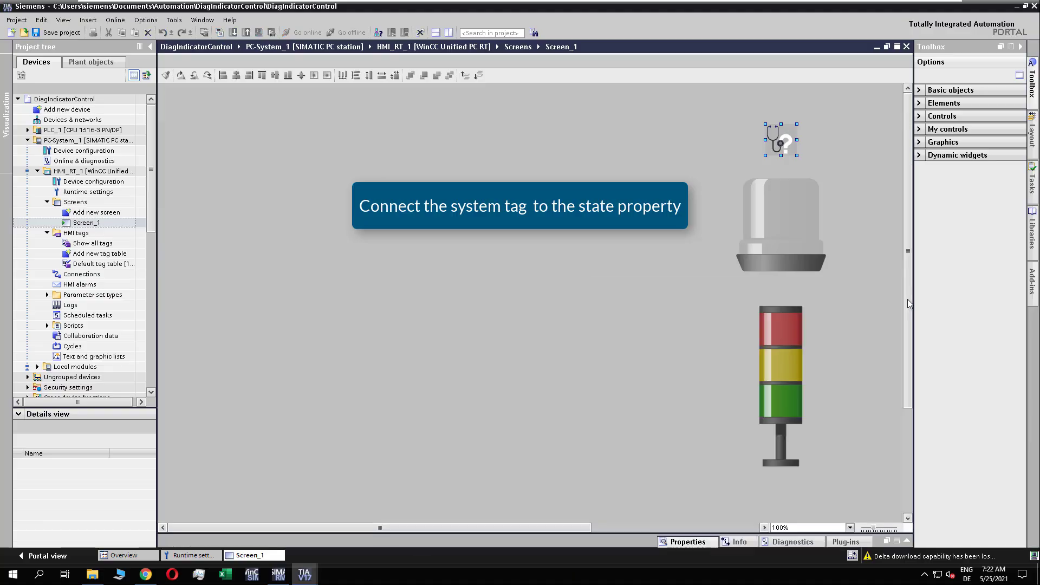
{"action": "left_click", "coordinate": [754, 223]}
{"action": "left_click", "coordinate": [686, 542]}
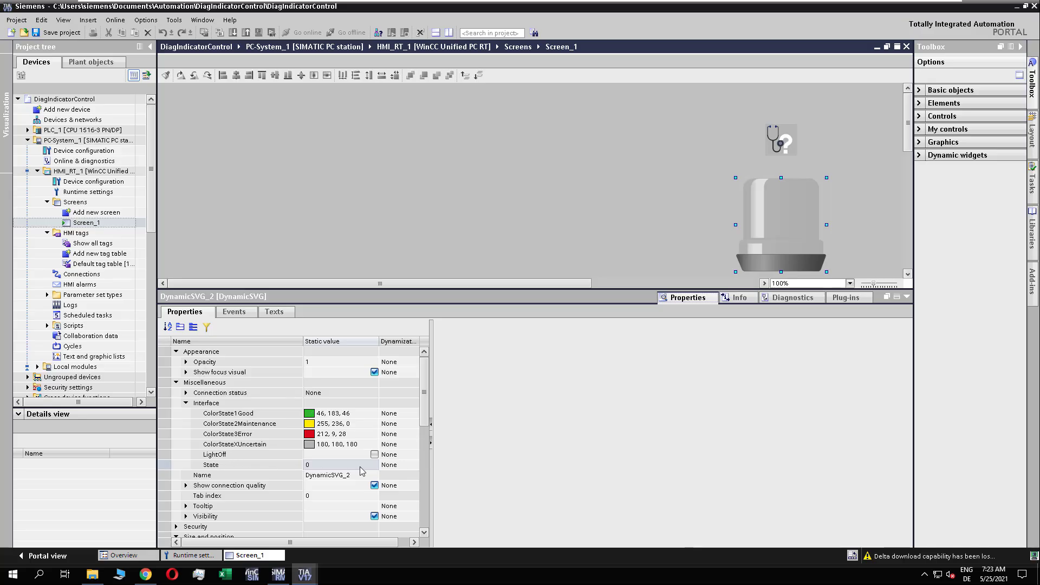
{"action": "left_click", "coordinate": [390, 466]}
{"action": "left_click", "coordinate": [390, 466]}
{"action": "left_click", "coordinate": [360, 486]}
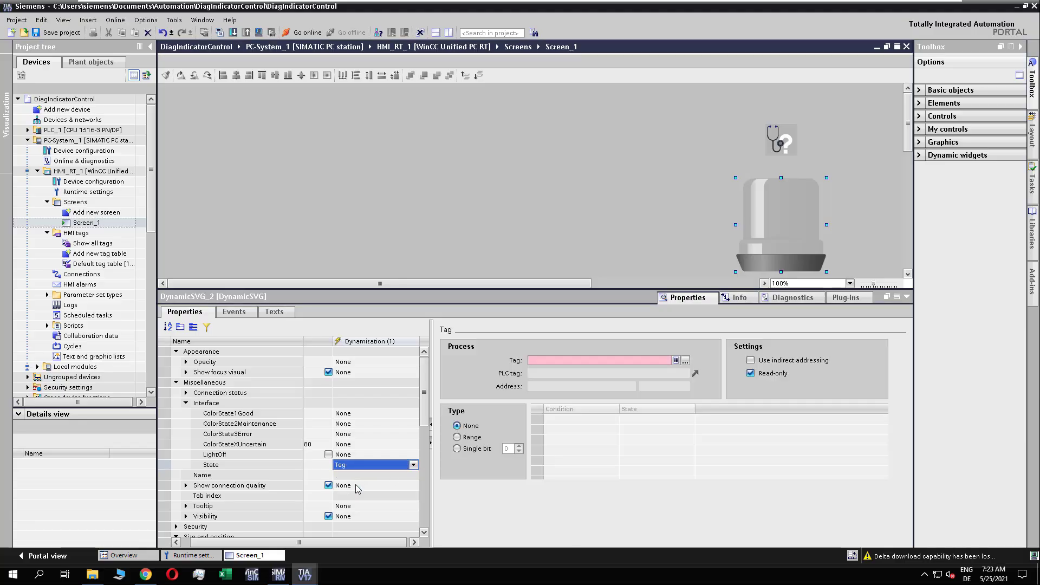
{"action": "left_click", "coordinate": [676, 361]}
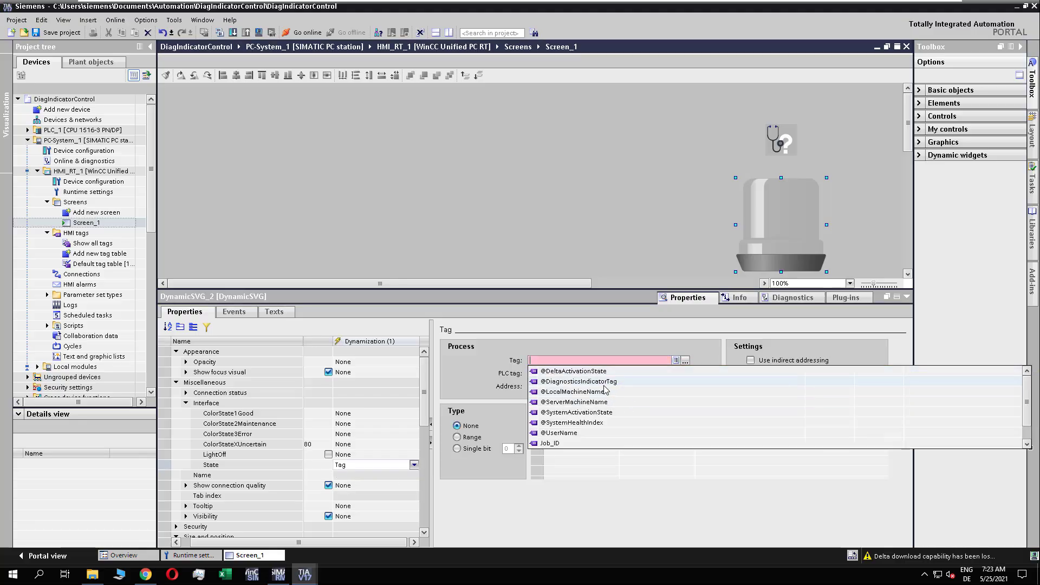
{"action": "left_click", "coordinate": [604, 385]}
{"action": "left_click", "coordinate": [908, 297]}
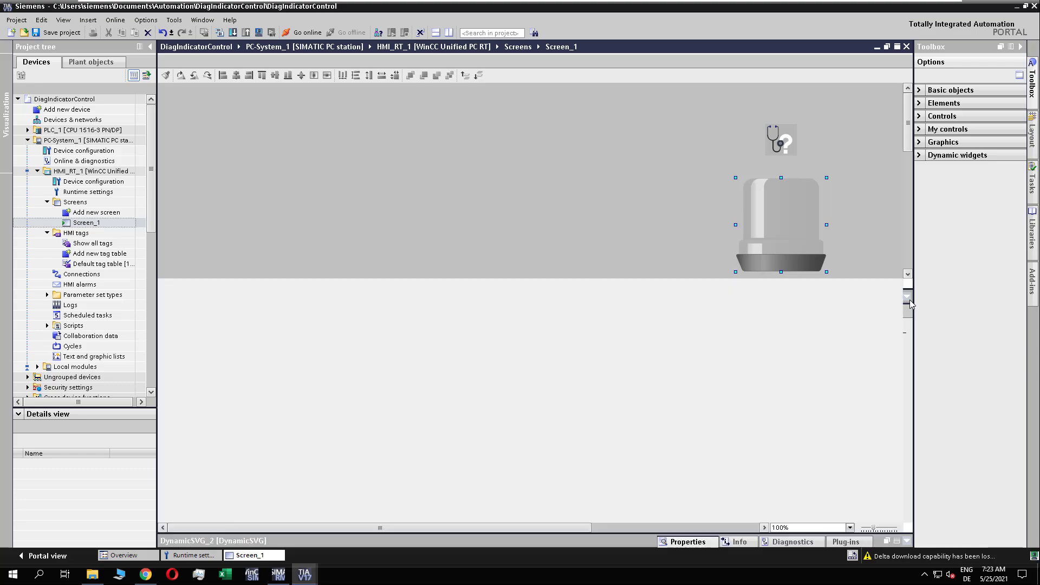
{"action": "left_click", "coordinate": [789, 373]}
{"action": "left_click", "coordinate": [687, 542]}
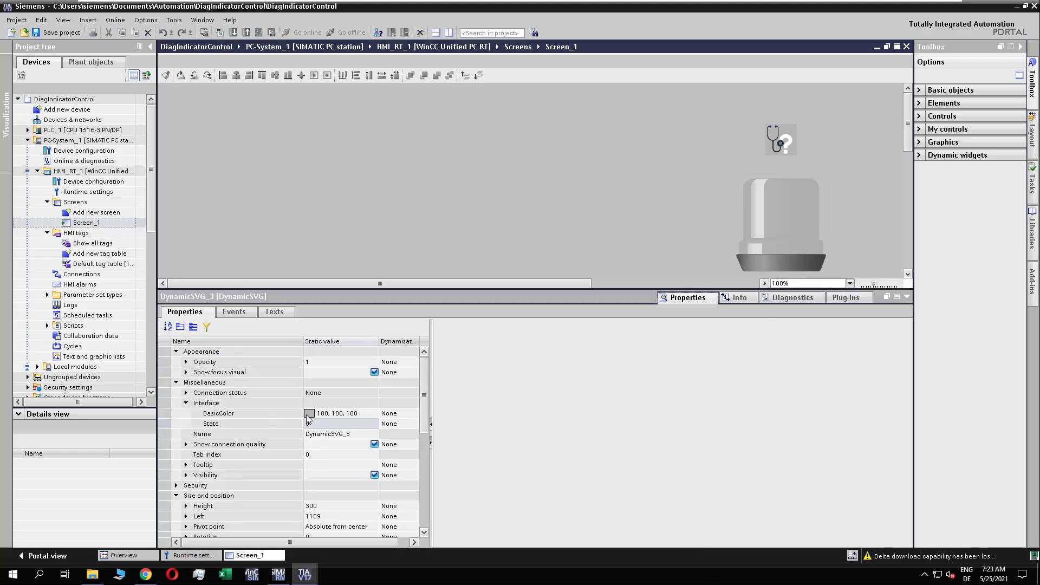
{"action": "scroll", "coordinate": [424, 375], "scroll_direction": "down", "scroll_amount": 1}
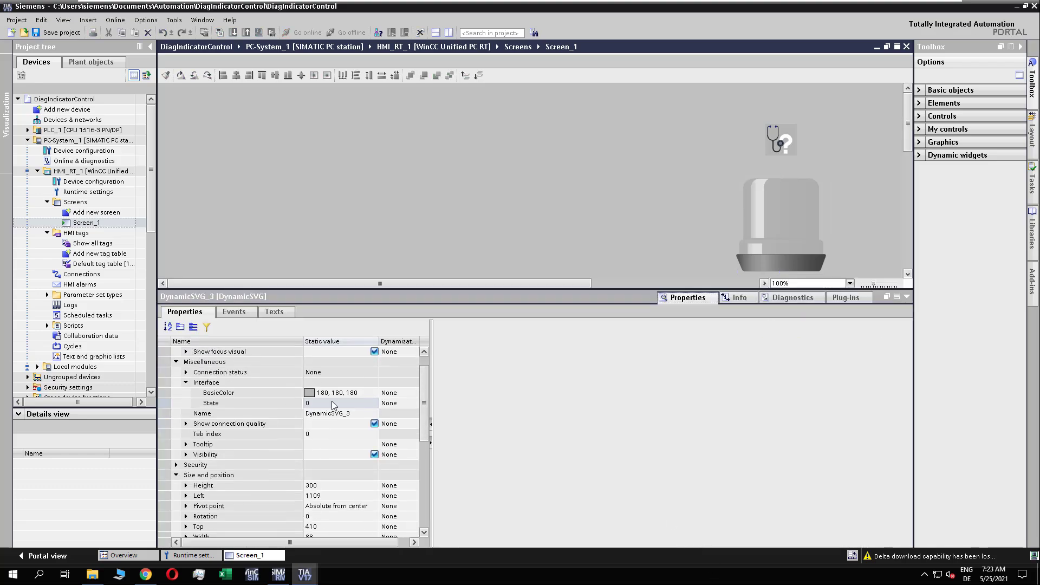
{"action": "left_click", "coordinate": [367, 406]}
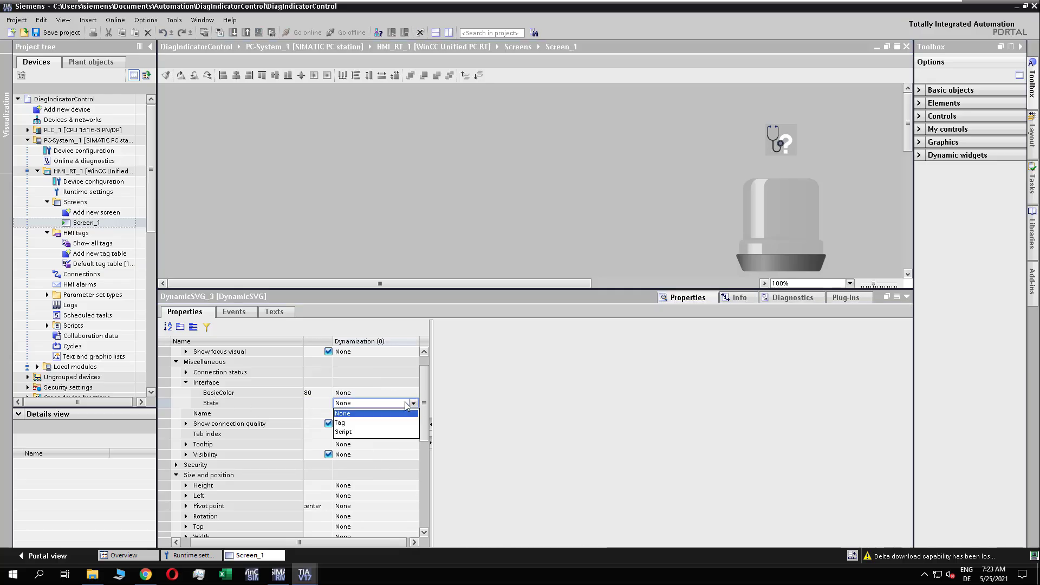
{"action": "left_click", "coordinate": [352, 425]}
{"action": "left_click", "coordinate": [672, 361]}
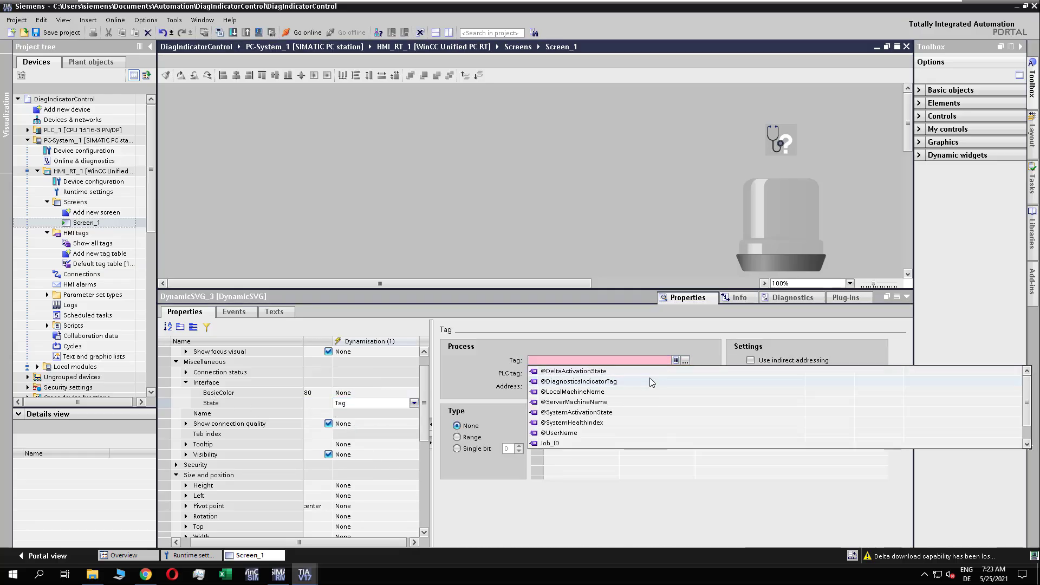
{"action": "left_click", "coordinate": [632, 381]}
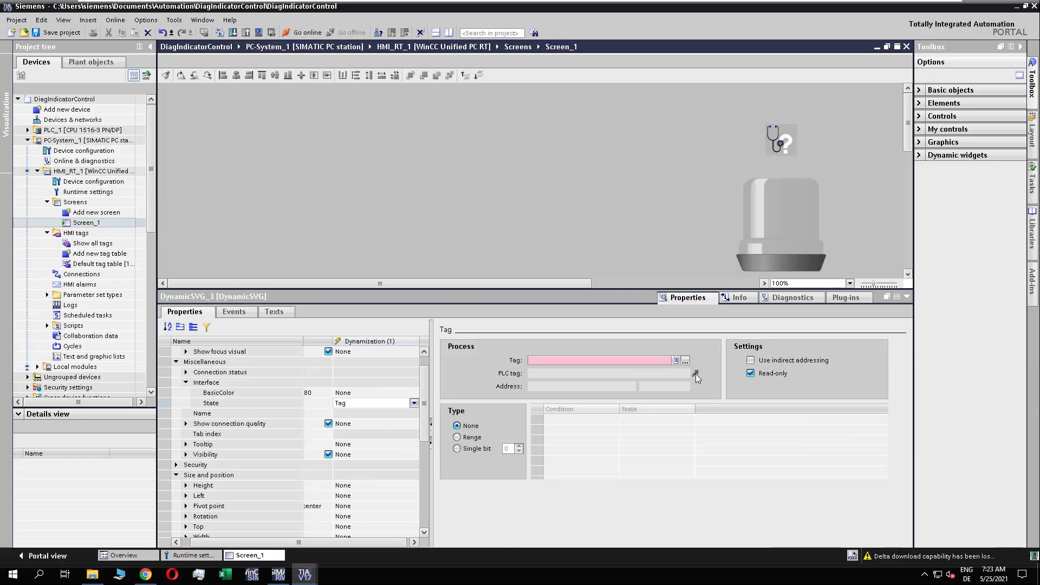
{"action": "left_click", "coordinate": [907, 298]}
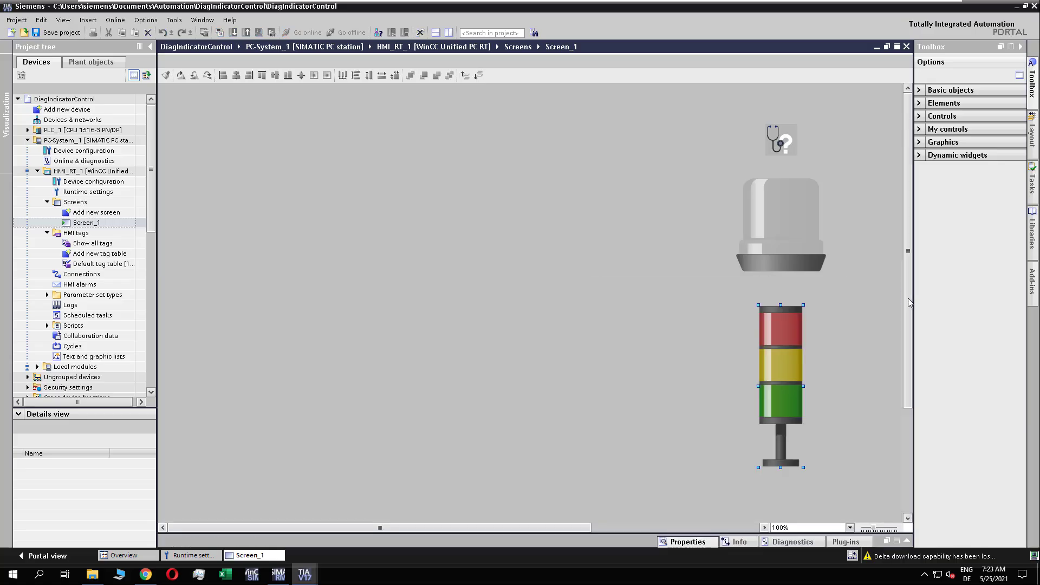
- Add a System diagnostics control in the upper-left corner of Screen_1, about 1005 wide and 699 high
{"action": "left_click", "coordinate": [918, 117]}
{"action": "left_click_drag", "start_coordinate": [936, 339], "coordinate": [164, 89]}
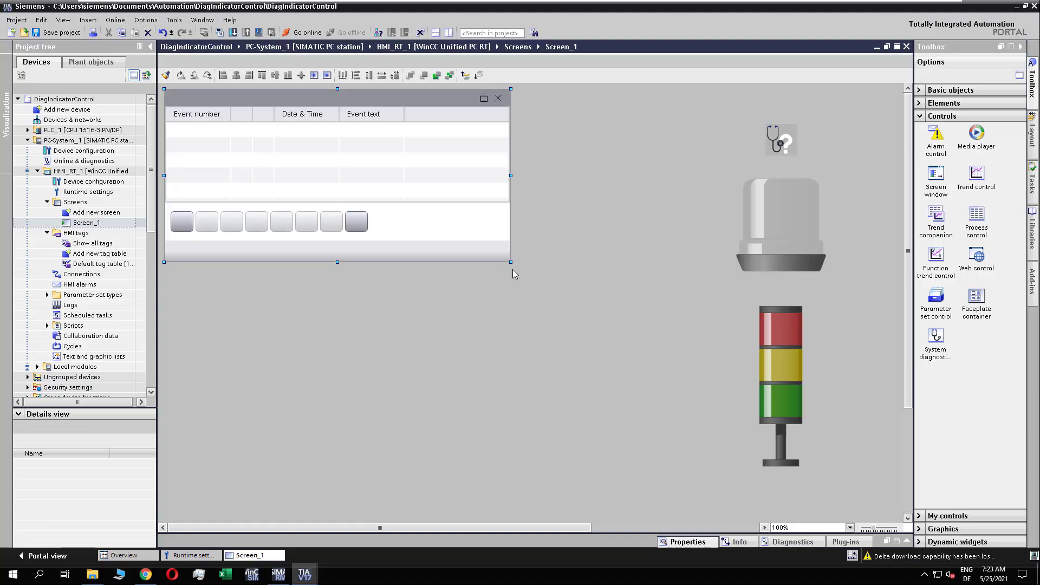
{"action": "left_click_drag", "start_coordinate": [511, 263], "coordinate": [708, 468]}
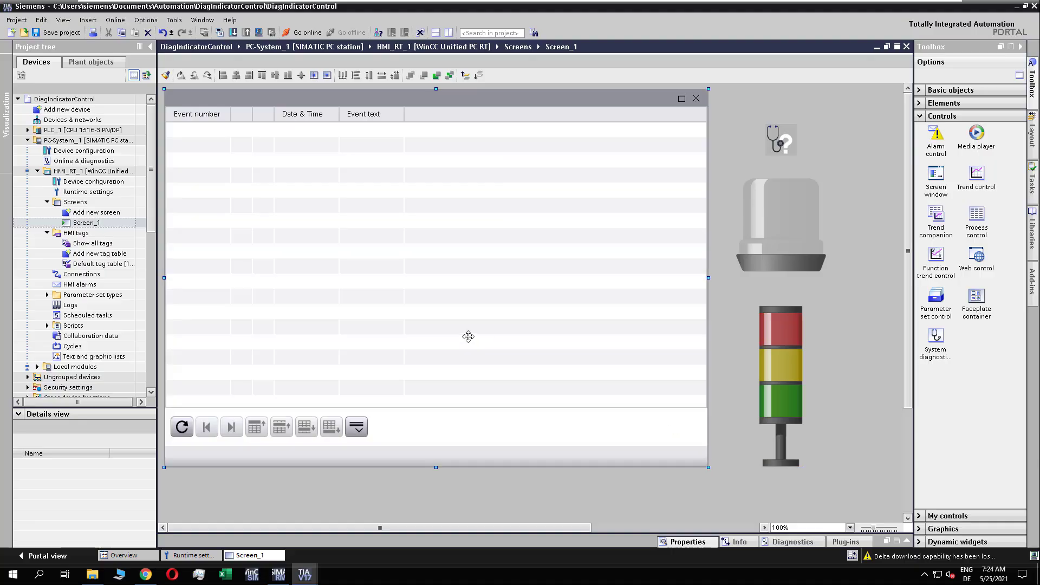
- Set the width of the system diagnostics control's Event text column to 450
{"action": "left_click", "coordinate": [678, 543]}
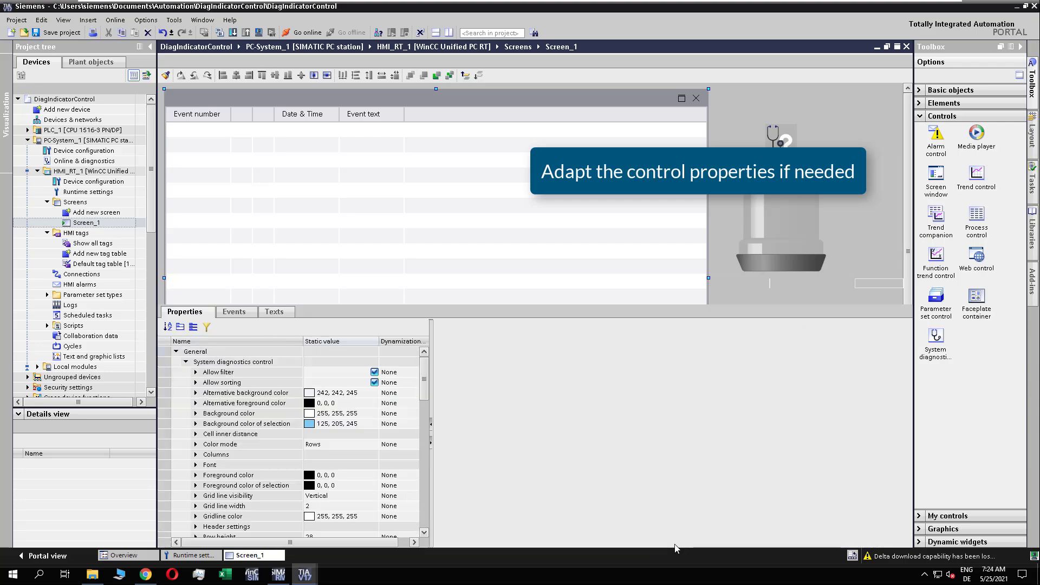
{"action": "left_click_drag", "start_coordinate": [324, 295], "coordinate": [324, 231]}
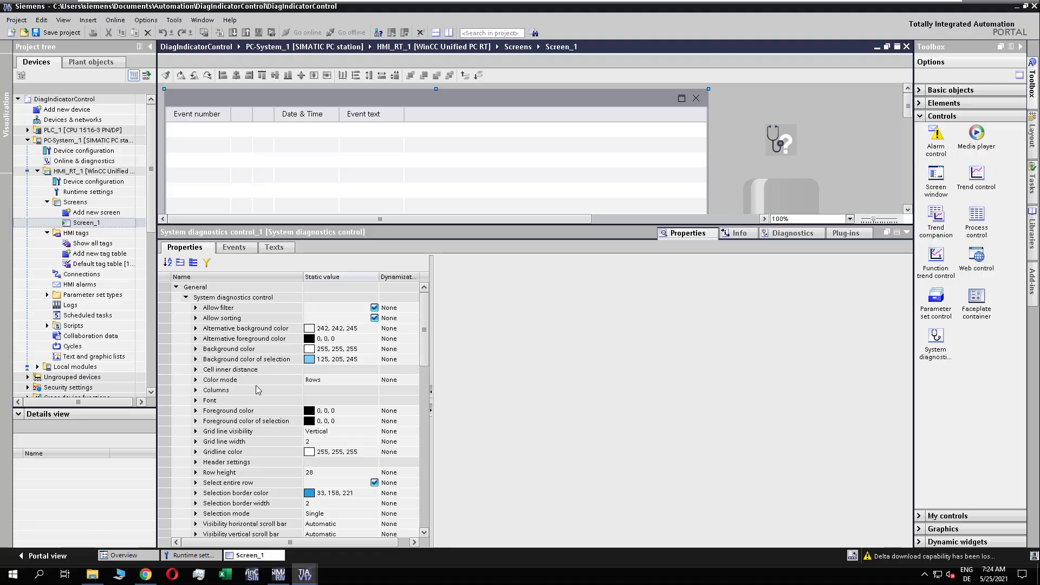
{"action": "left_click", "coordinate": [219, 392]}
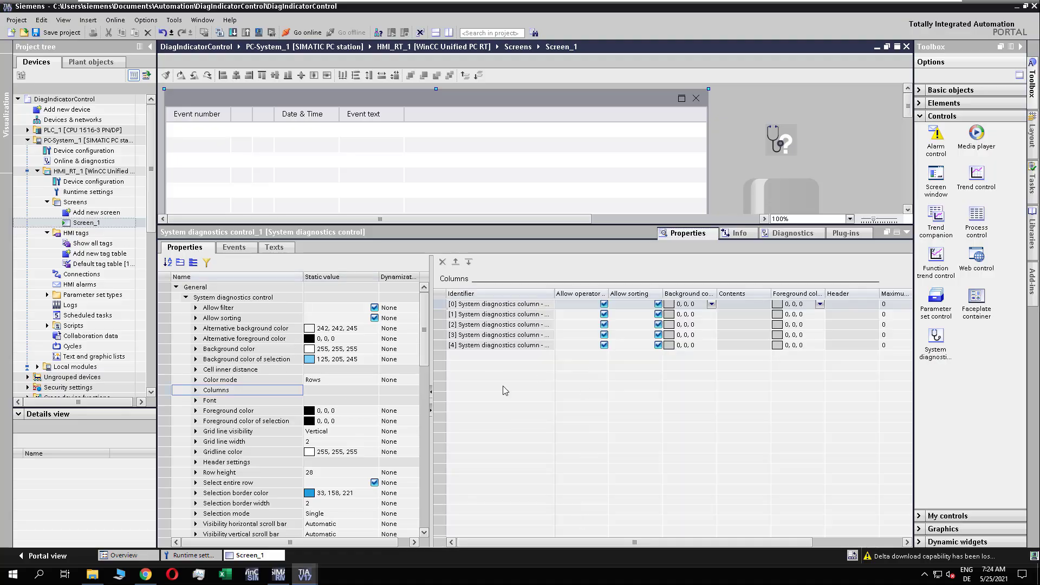
{"action": "left_click_drag", "start_coordinate": [556, 293], "coordinate": [642, 293]}
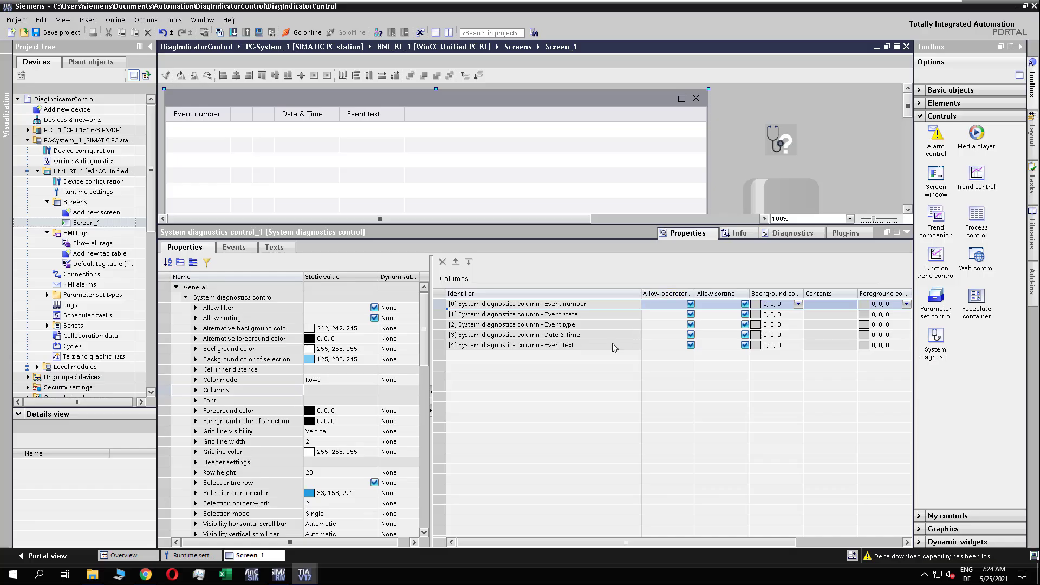
{"action": "left_click_drag", "start_coordinate": [620, 542], "coordinate": [726, 543]}
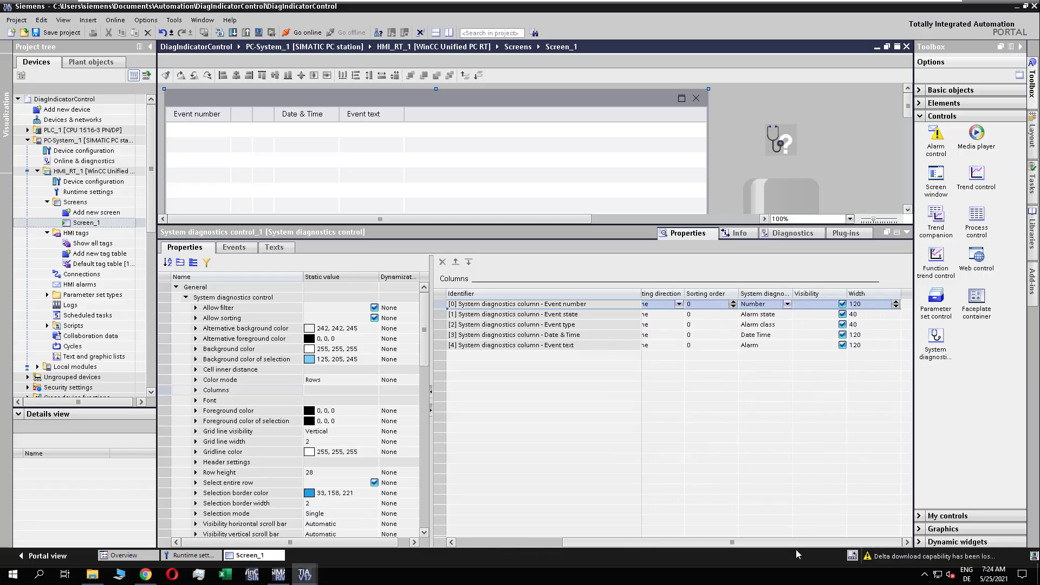
{"action": "left_click", "coordinate": [585, 347]}
{"action": "left_click", "coordinate": [870, 347]}
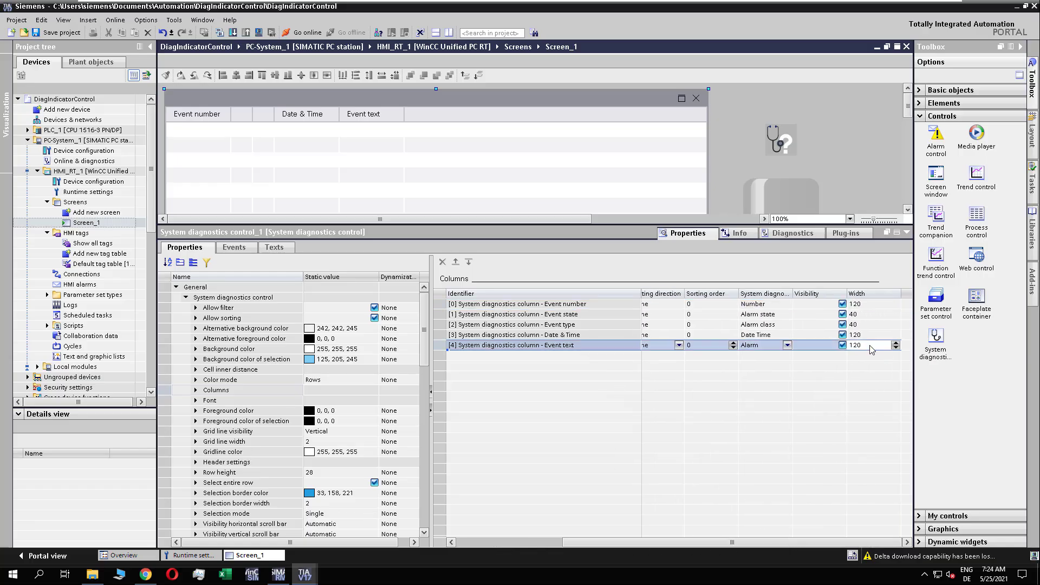
{"action": "type", "text": "450"}
{"action": "key", "text": "Return"}
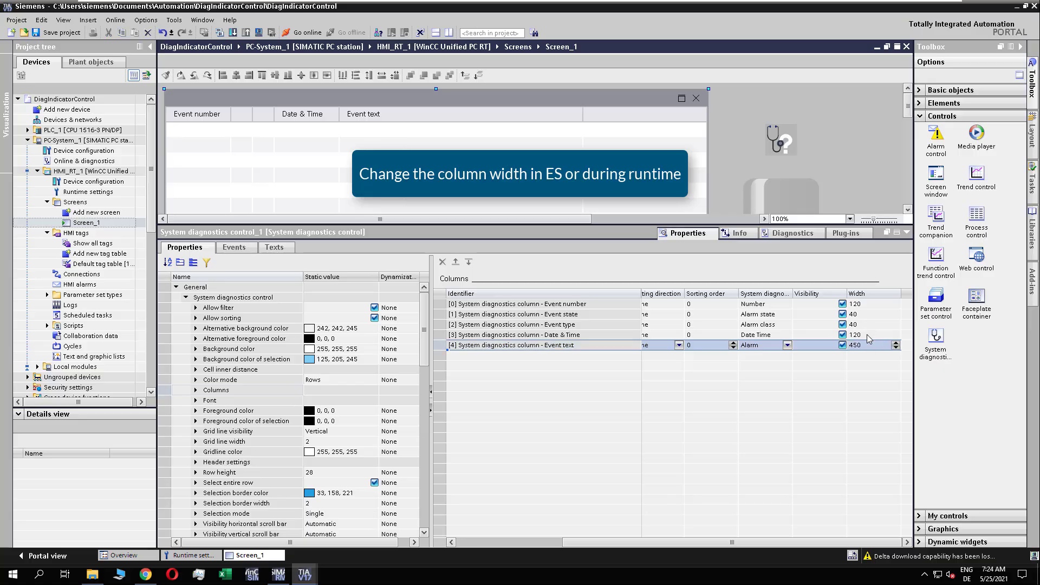
- Set the Date & Time column width to 300 and collapse the control's properties
{"action": "left_click", "coordinate": [868, 336]}
{"action": "type", "text": "300"}
{"action": "key", "text": "Return"}
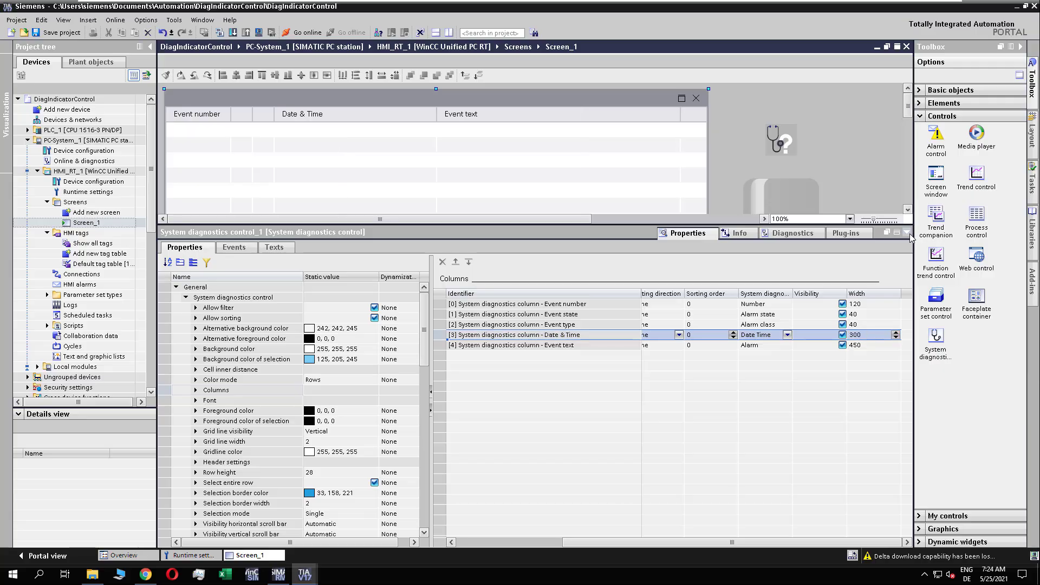
{"action": "left_click_drag", "start_coordinate": [426, 323], "coordinate": [426, 432]}
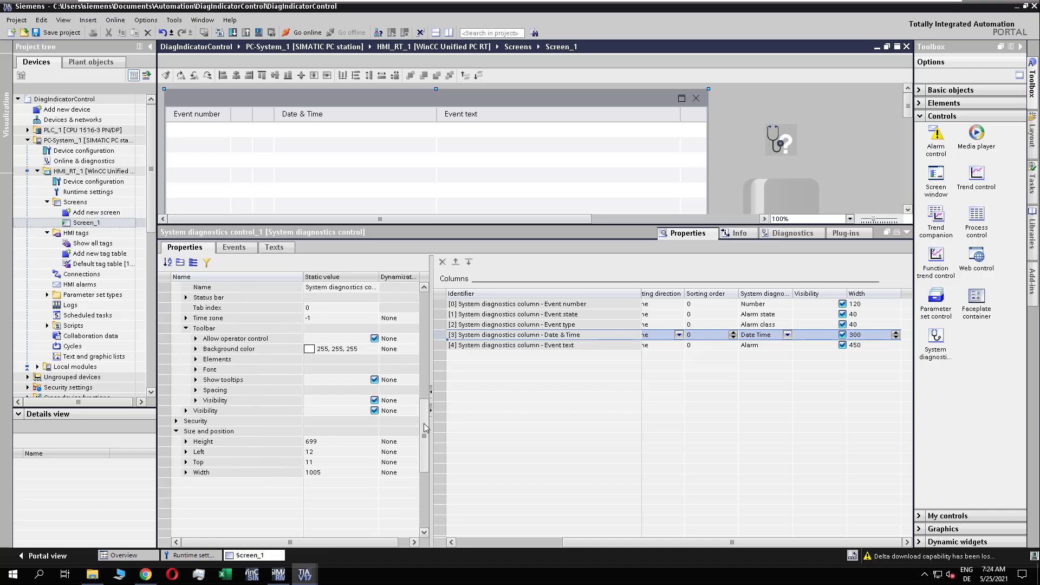
{"action": "left_click", "coordinate": [907, 232]}
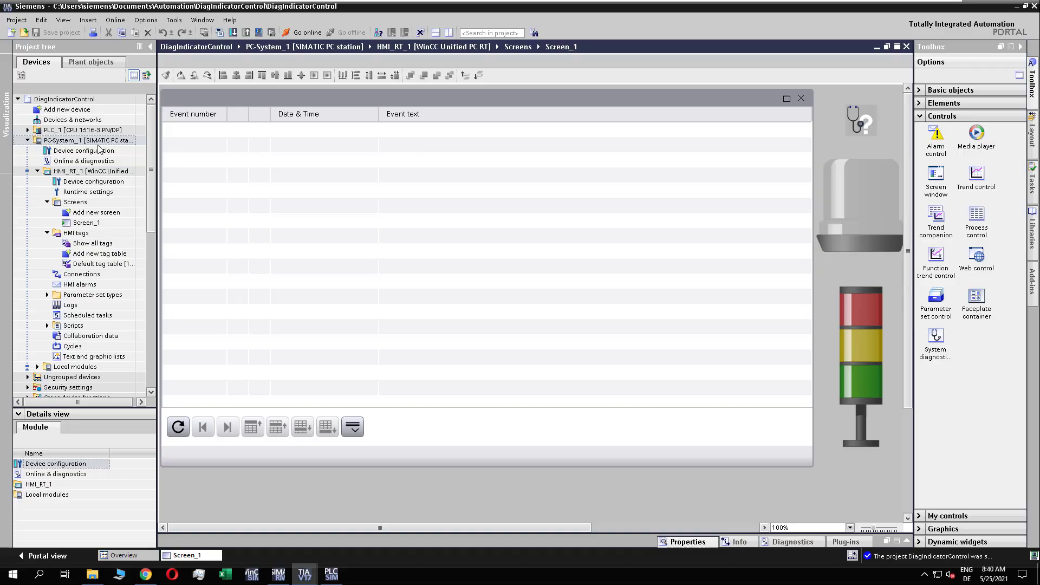
- Compile the software of PC-System_1 with a full rebuild
{"action": "right_click", "coordinate": [86, 144]}
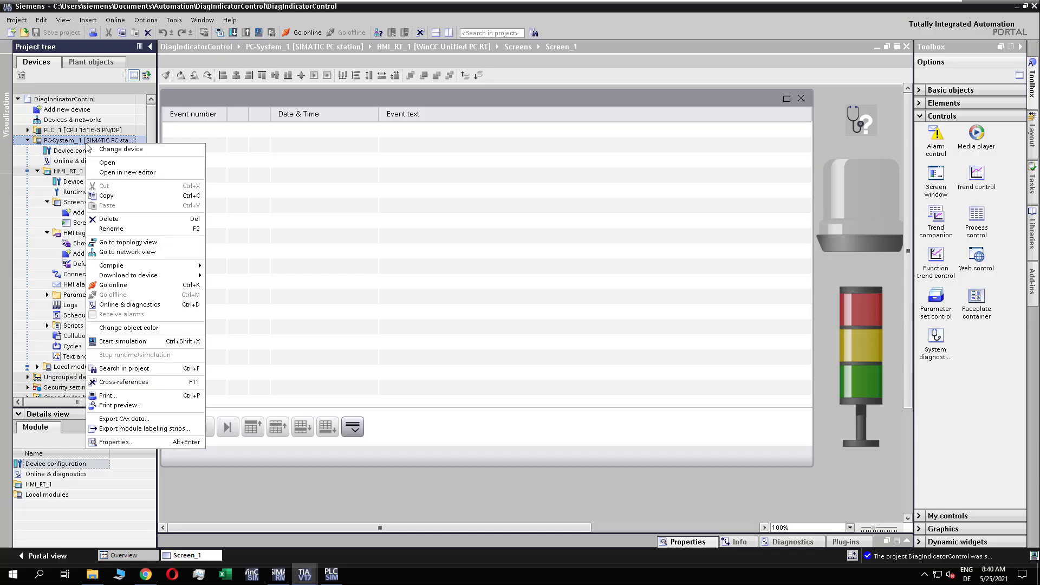
{"action": "mouse_move", "coordinate": [165, 266]}
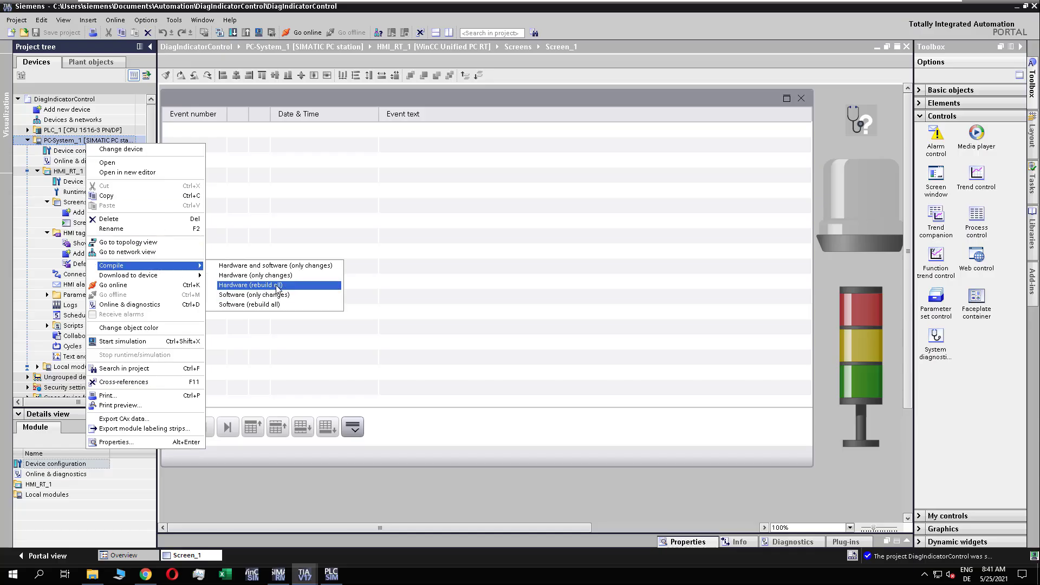
{"action": "left_click", "coordinate": [271, 304]}
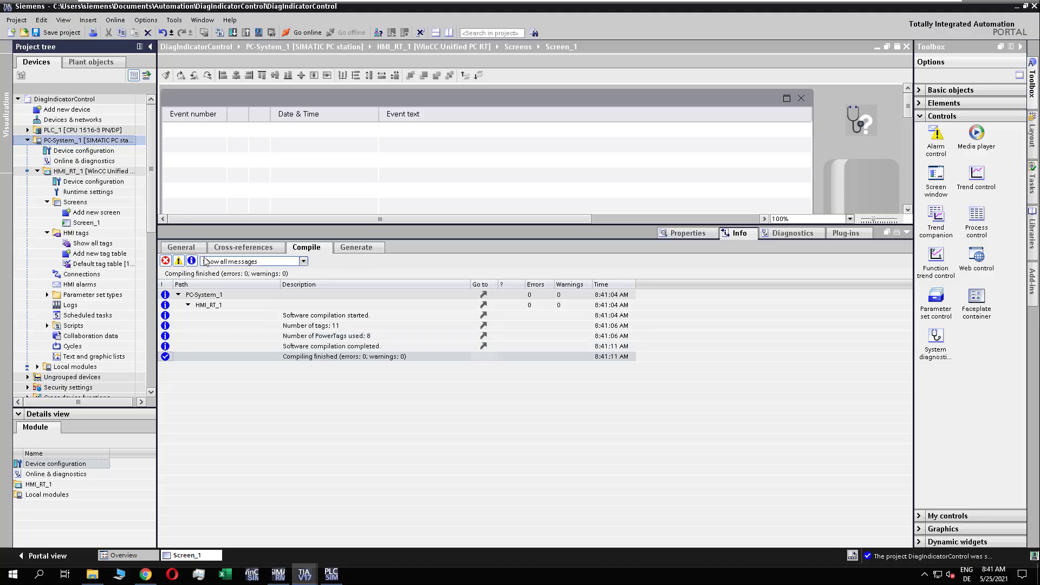
- Start the simulation of PC-System_1 and load HMI_RT_1 with a full download and runtime start
{"action": "right_click", "coordinate": [70, 145]}
{"action": "left_click", "coordinate": [106, 342]}
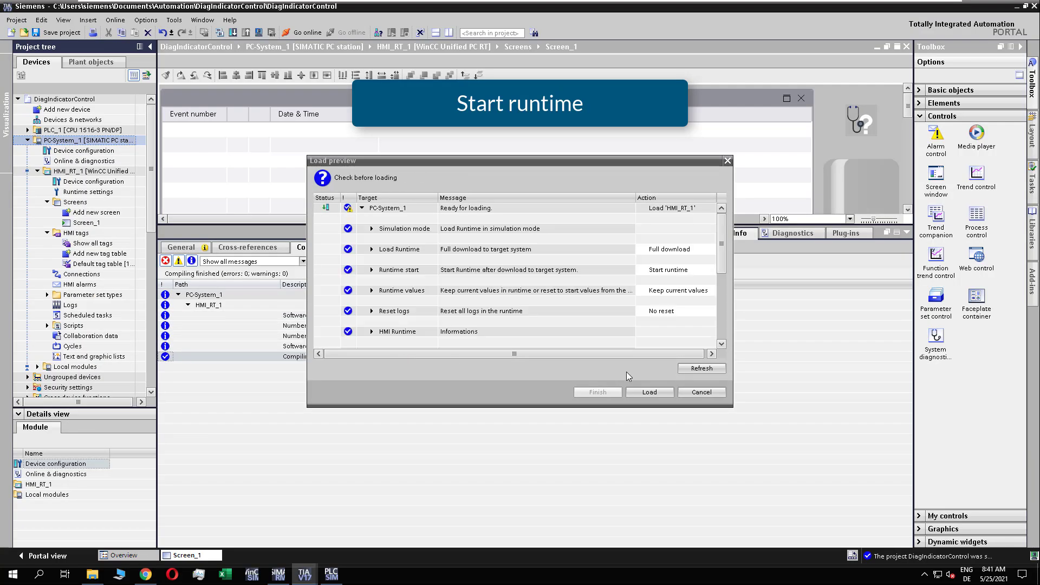
{"action": "left_click", "coordinate": [651, 392]}
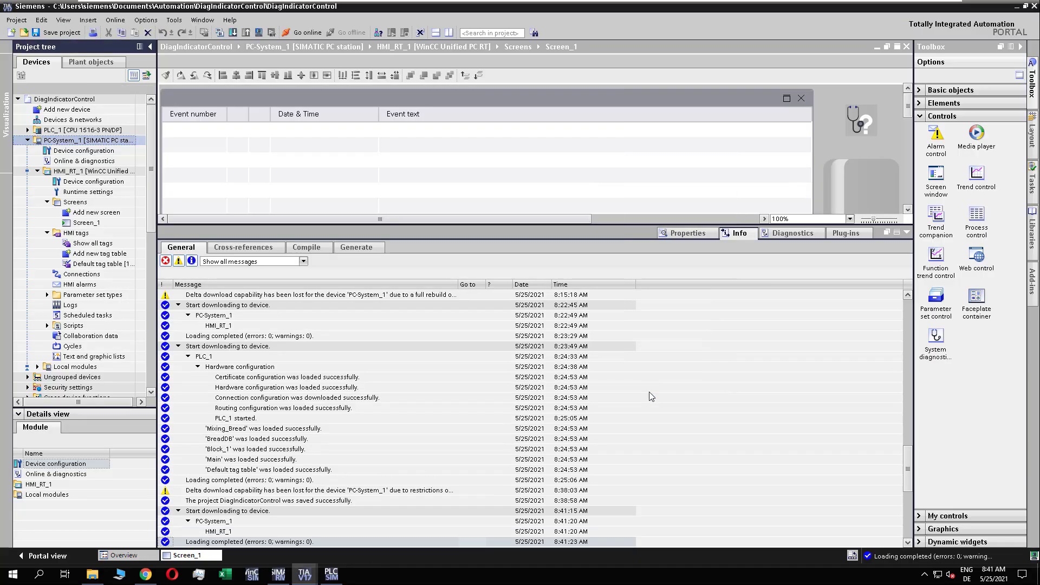
- Switch to Chrome, bring up the PLCSIM window over it, and open the WinCC Unified RT project
{"action": "left_click", "coordinate": [146, 574]}
{"action": "left_click", "coordinate": [331, 575]}
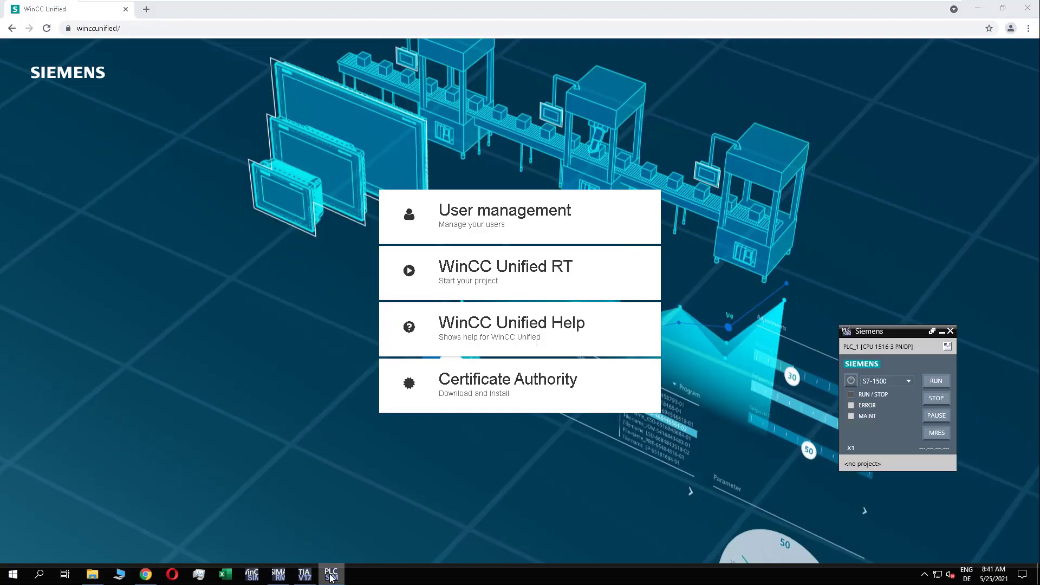
{"action": "left_click", "coordinate": [467, 278]}
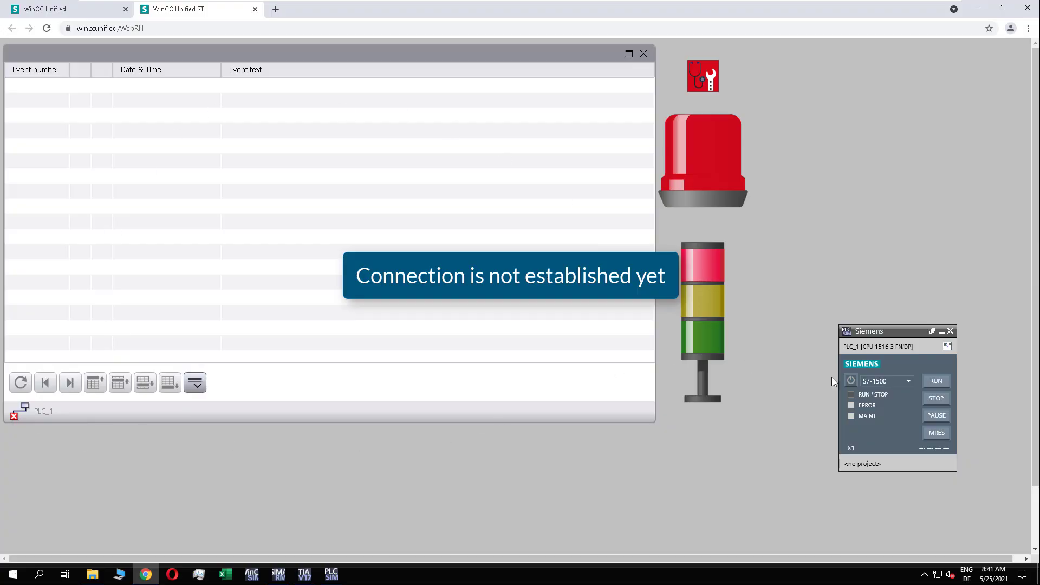
- Power on the simulated PLC_1 and refresh the system diagnostics event list
{"action": "left_click", "coordinate": [850, 378]}
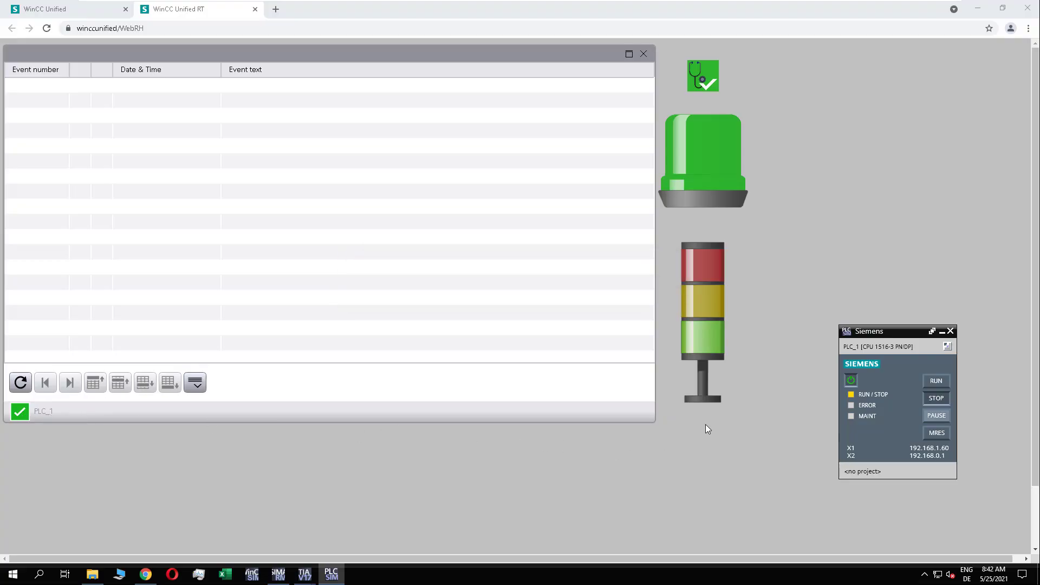
{"action": "left_click", "coordinate": [27, 384]}
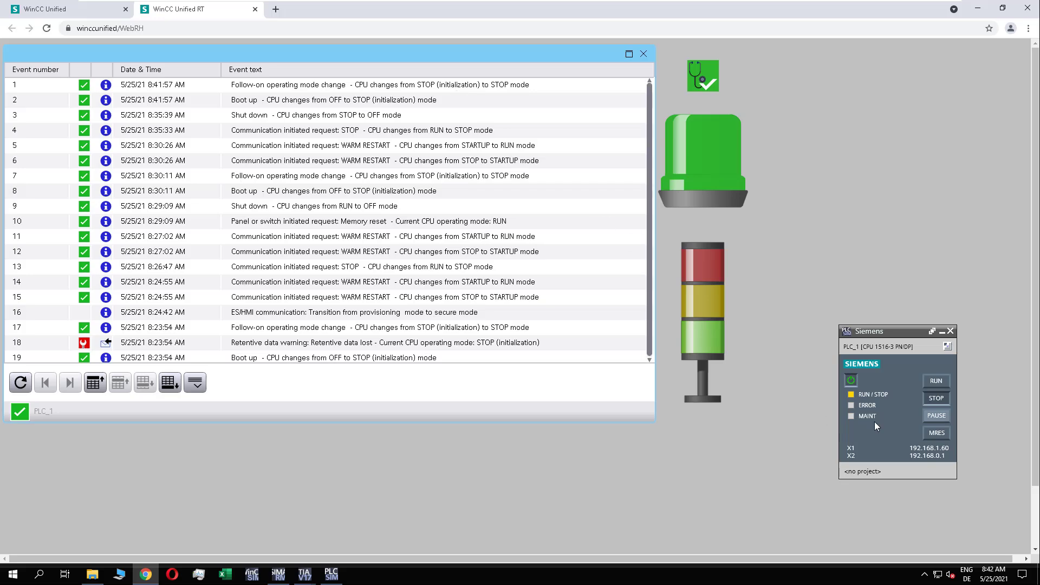
- Set the simulated PLC_1 to RUN and refresh the system diagnostics event list
{"action": "left_click", "coordinate": [936, 382]}
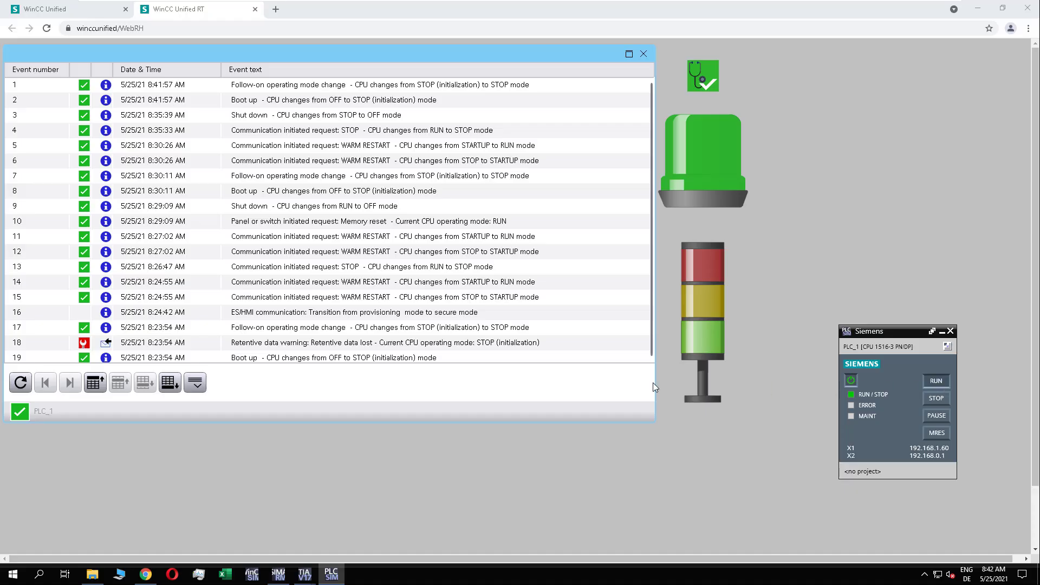
{"action": "left_click", "coordinate": [22, 388]}
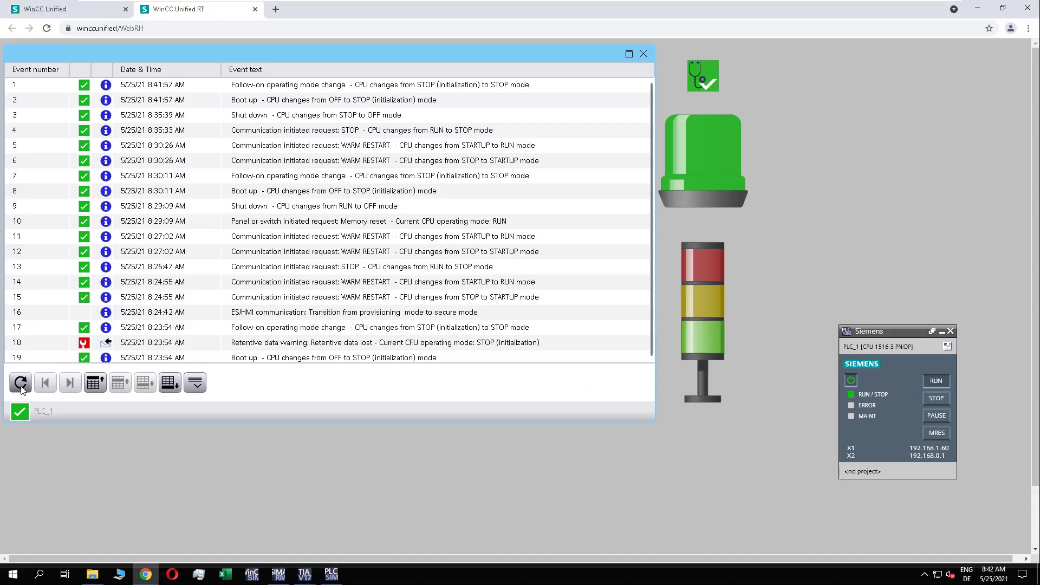
{"action": "left_click", "coordinate": [22, 388]}
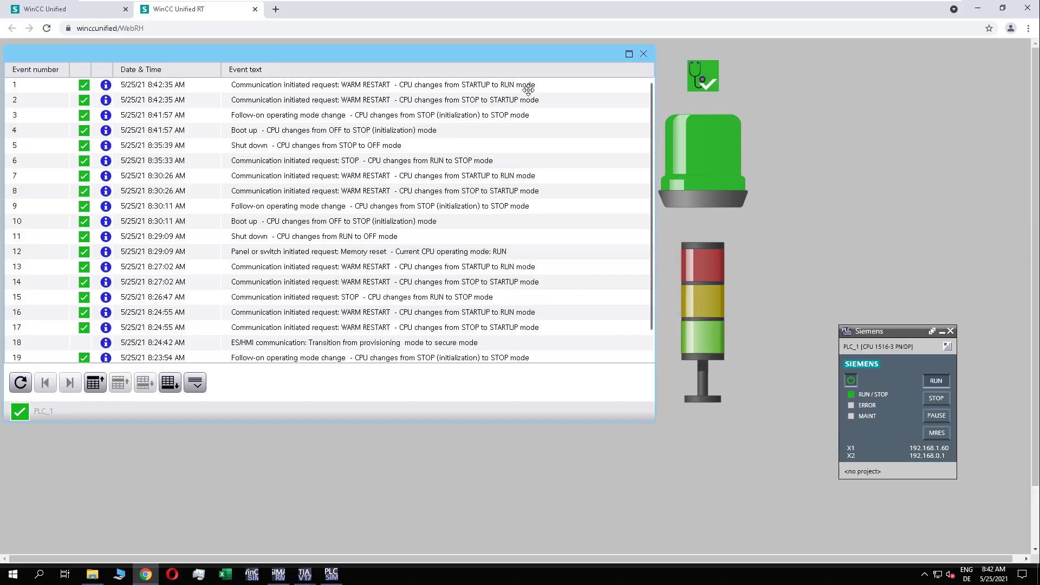
- Jump to the last diagnostics event and move the selection up line by line to event 17
{"action": "left_click", "coordinate": [170, 384]}
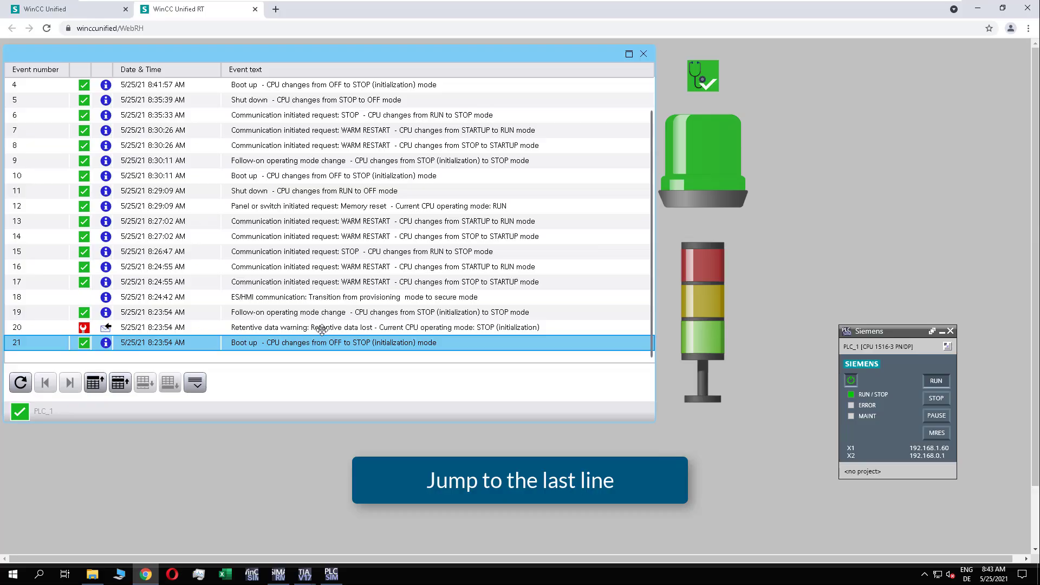
{"action": "left_click", "coordinate": [117, 384]}
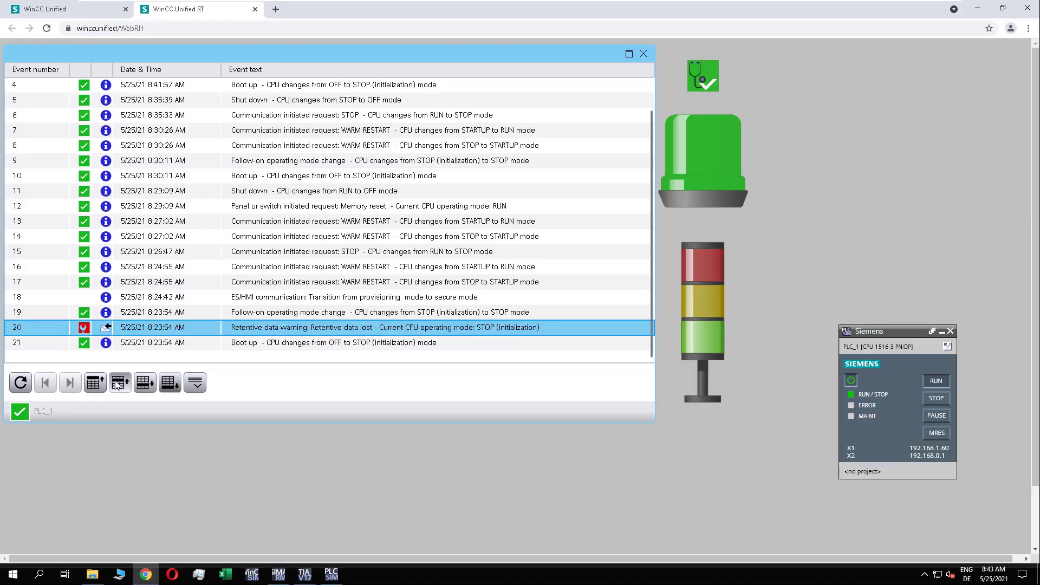
{"action": "left_click", "coordinate": [117, 384]}
{"action": "left_click", "coordinate": [117, 384]}
{"action": "left_click", "coordinate": [117, 383]}
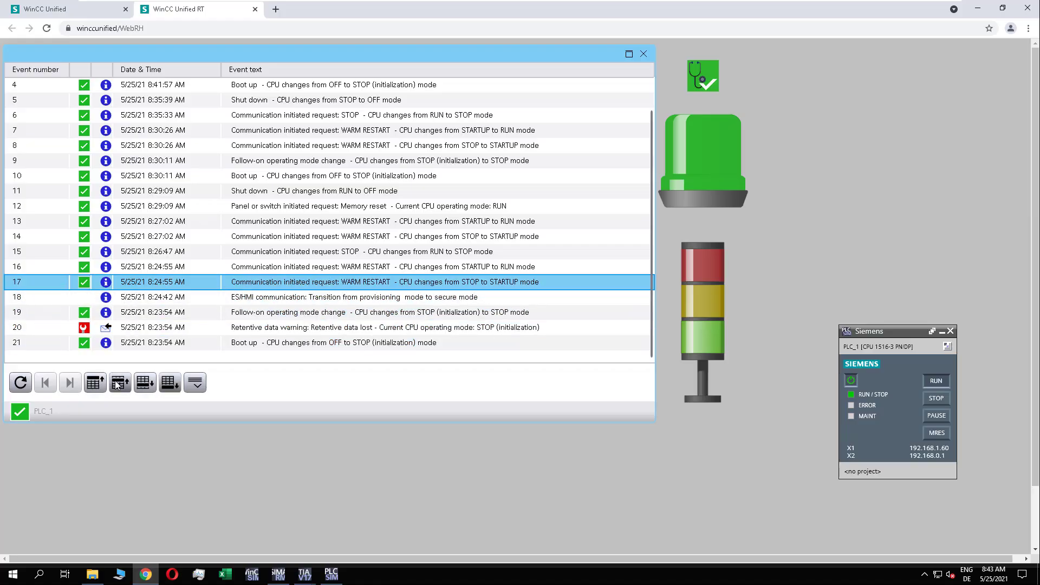
- Show the details of event 17 and examine the preceding events one by one up to event 13
{"action": "left_click", "coordinate": [195, 383]}
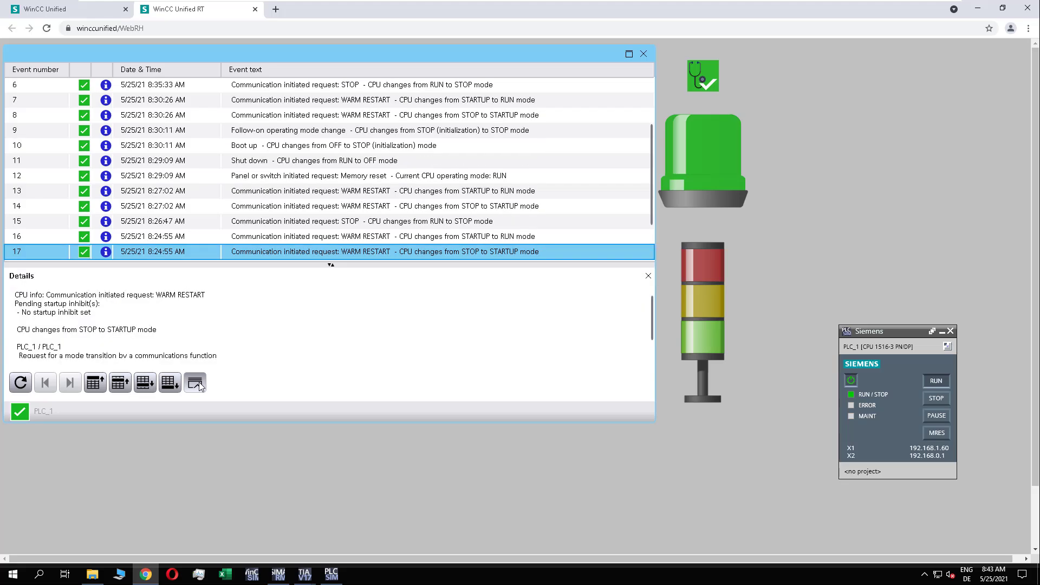
{"action": "left_click", "coordinate": [120, 383]}
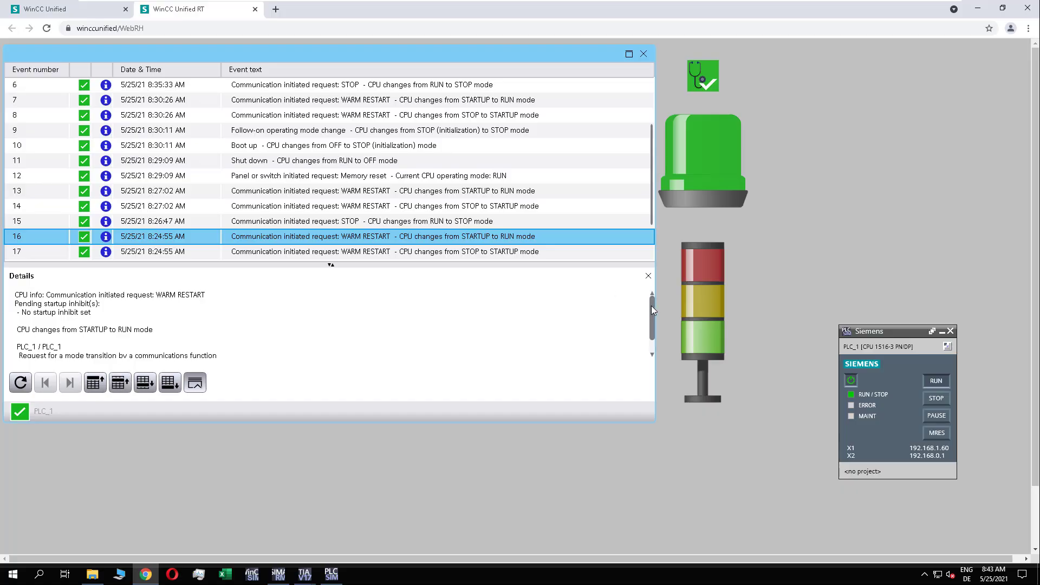
{"action": "mouse_move", "coordinate": [652, 306]}
{"action": "left_mouse_down"}
{"action": "mouse_move", "coordinate": [651, 336]}
{"action": "mouse_move", "coordinate": [648, 314]}
{"action": "left_mouse_up"}
{"action": "left_click", "coordinate": [121, 384]}
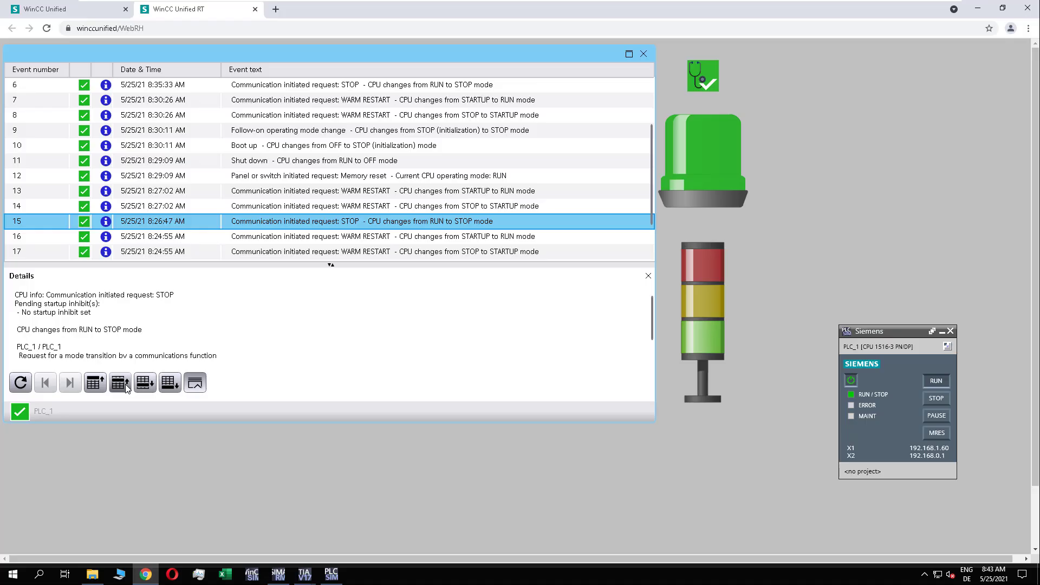
{"action": "left_click", "coordinate": [125, 385]}
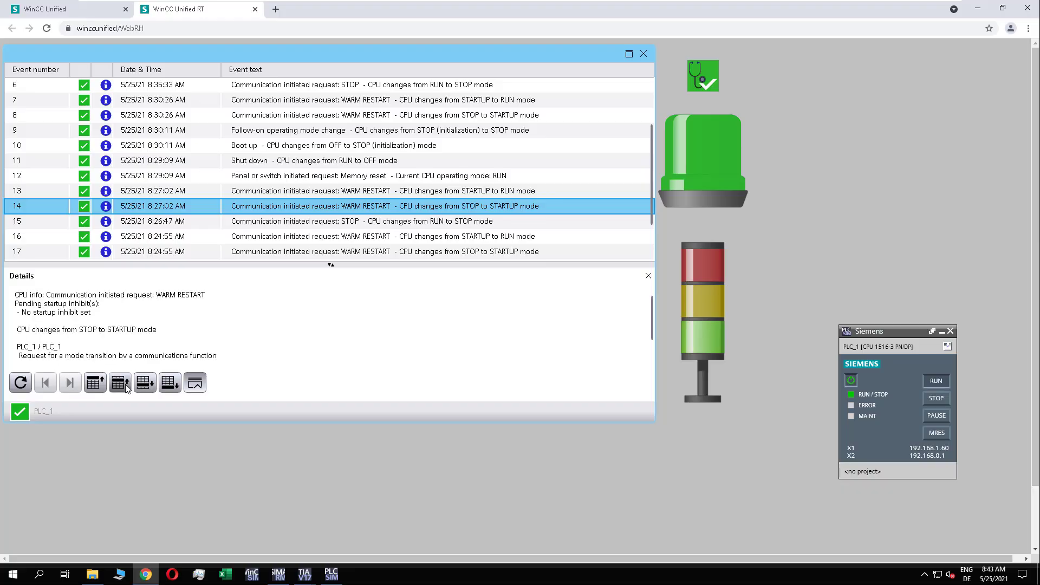
{"action": "left_click", "coordinate": [126, 385]}
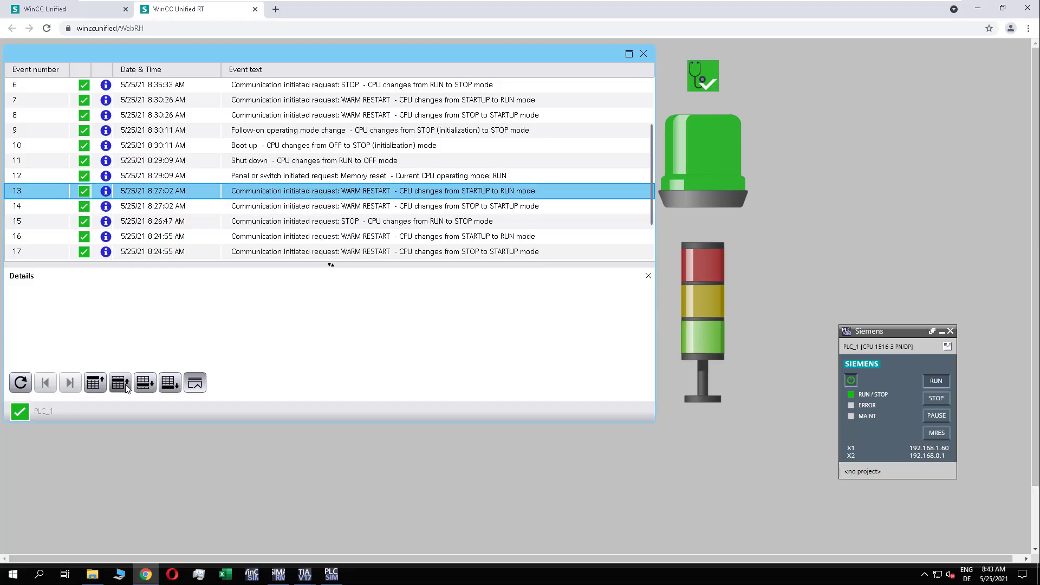
- Jump to the first diagnostics event and hide the event details
{"action": "left_click", "coordinate": [94, 382]}
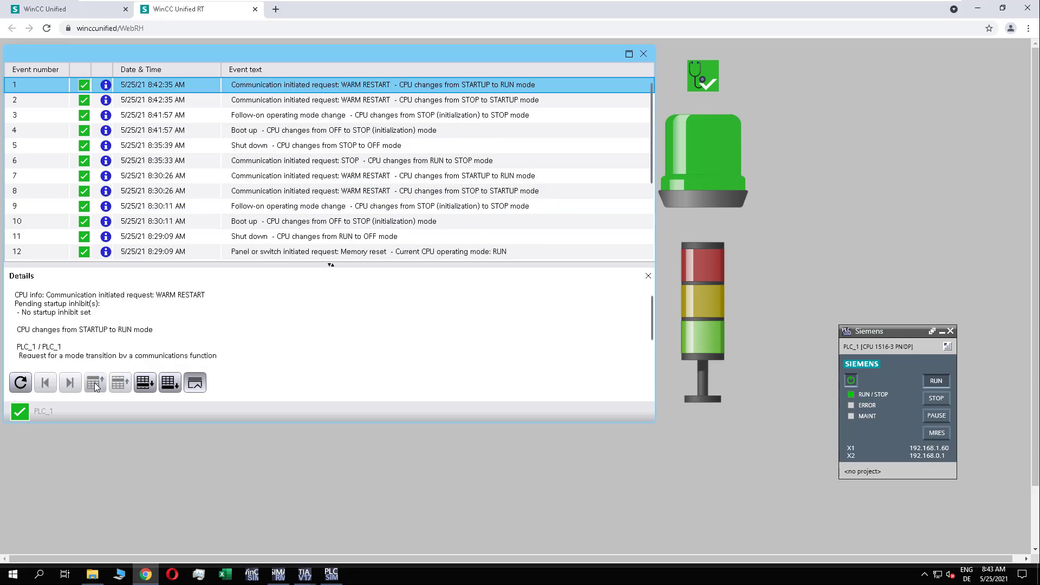
{"action": "left_click", "coordinate": [195, 383]}
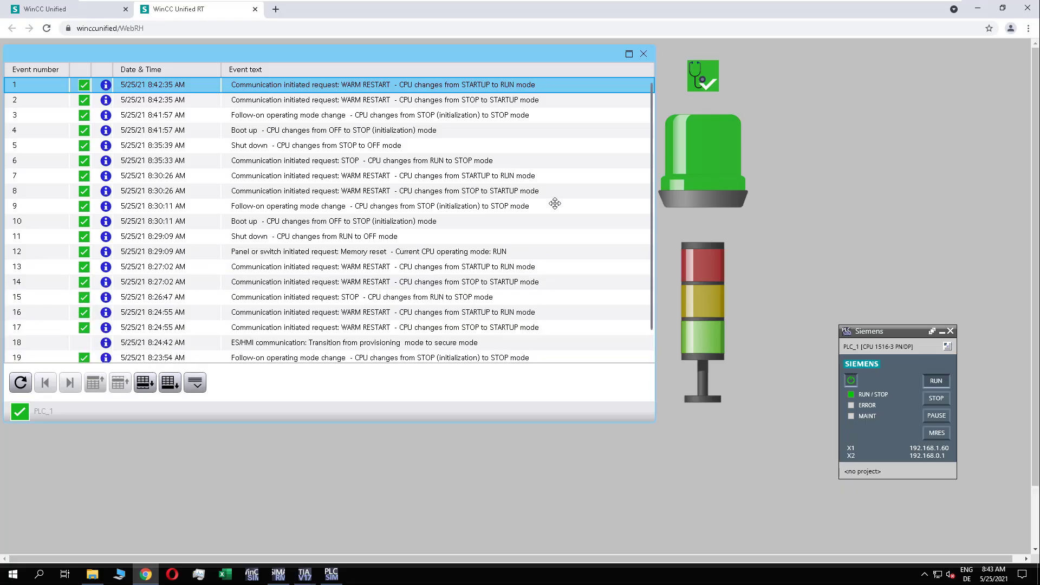
{"action": "mouse_move", "coordinate": [648, 139]}
{"action": "left_mouse_down"}
{"action": "mouse_move", "coordinate": [648, 257]}
{"action": "mouse_move", "coordinate": [659, 138]}
{"action": "left_mouse_up"}
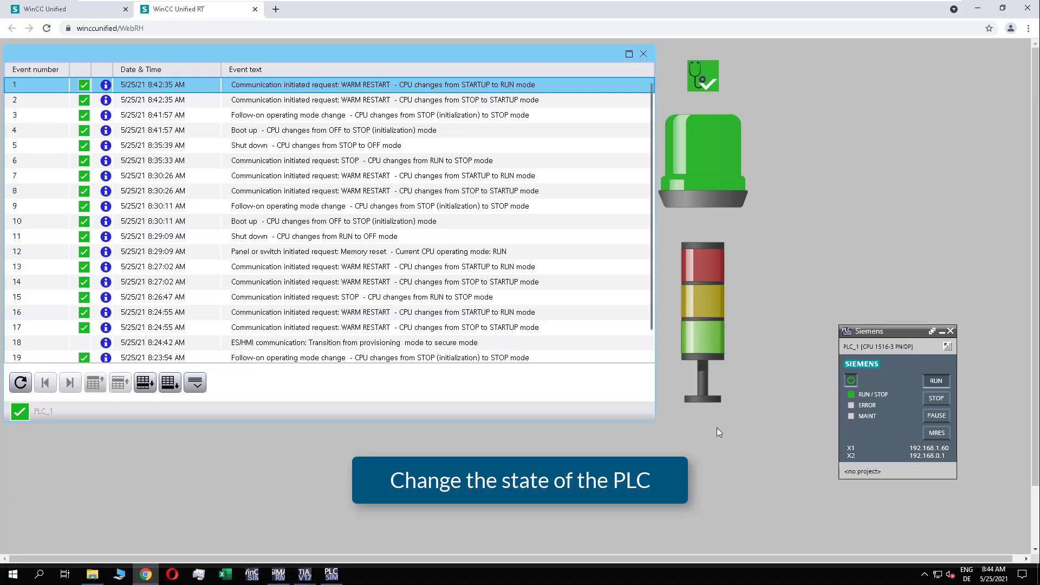
- Perform a memory reset (MRES) on the simulated PLC_1 and refresh the system diagnostics event list
{"action": "left_click", "coordinate": [937, 433]}
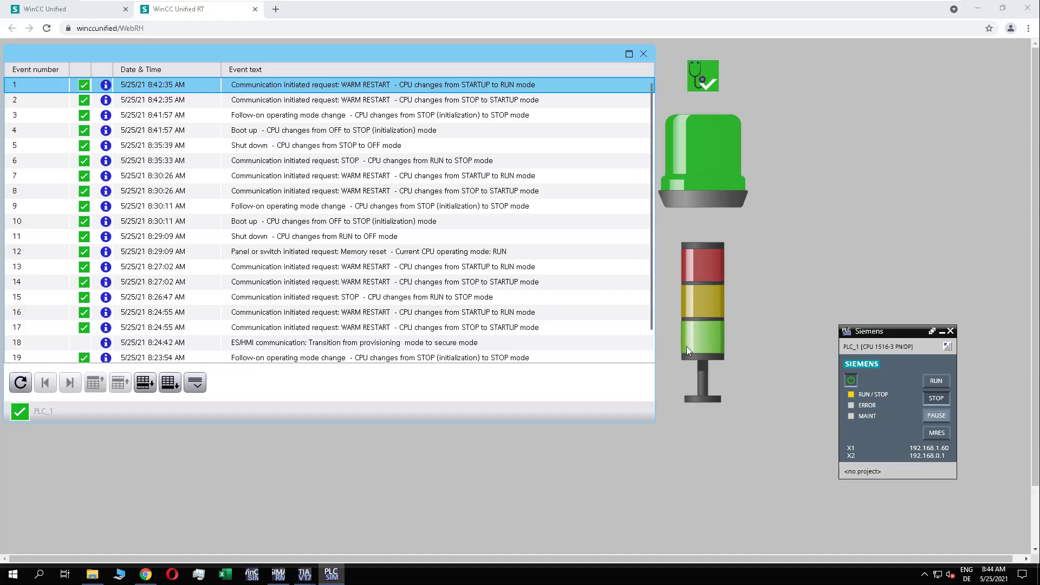
{"action": "left_click", "coordinate": [21, 386]}
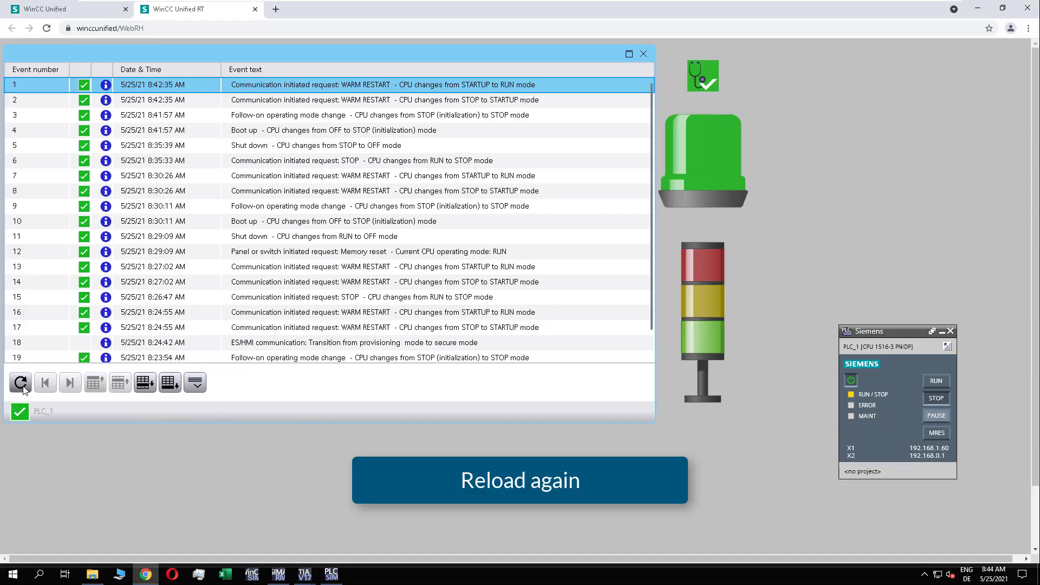
{"action": "left_click", "coordinate": [22, 385]}
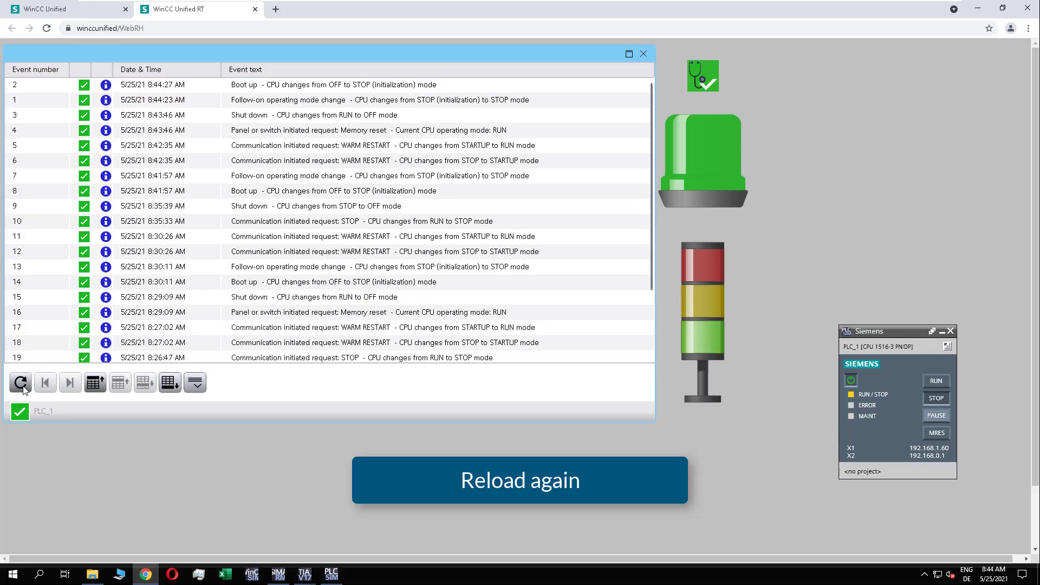
- Starting from the first listed diagnostics event, move down to the memory reset event (number 4) and read its full details
{"action": "left_click", "coordinate": [103, 383]}
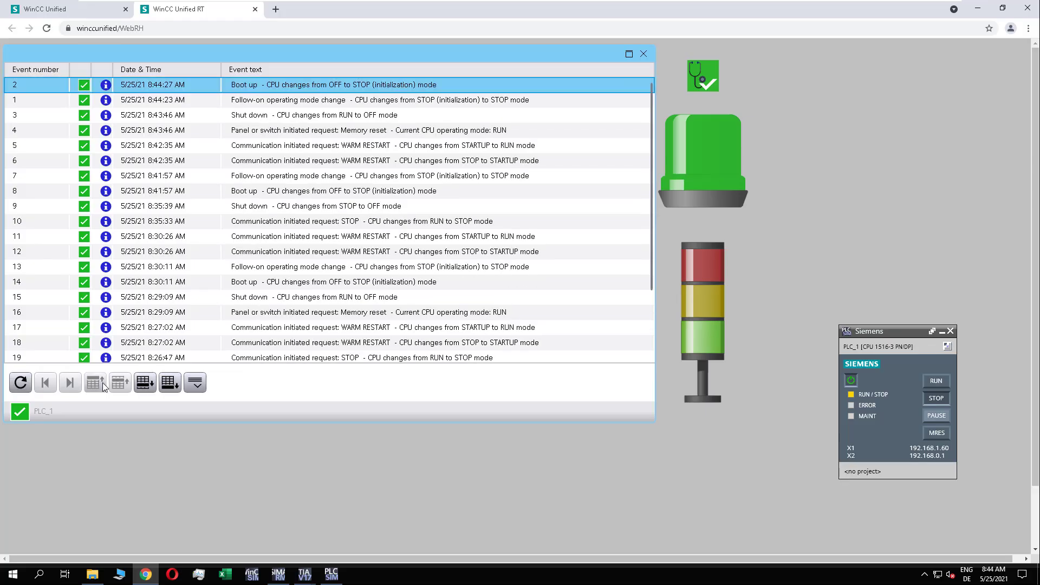
{"action": "left_click", "coordinate": [145, 384]}
{"action": "left_click", "coordinate": [195, 383]}
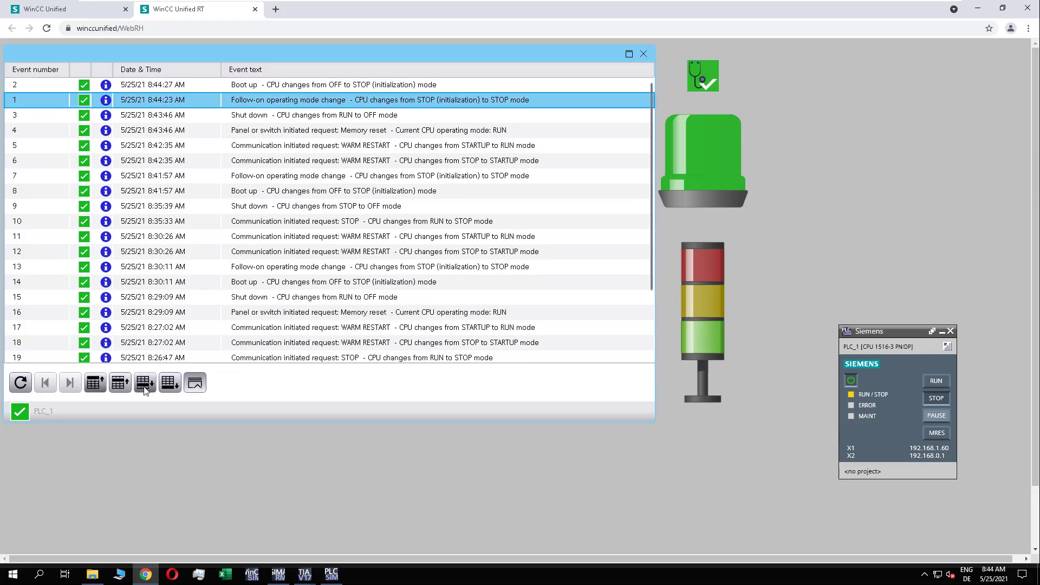
{"action": "left_click", "coordinate": [145, 383]}
{"action": "left_click", "coordinate": [144, 385]}
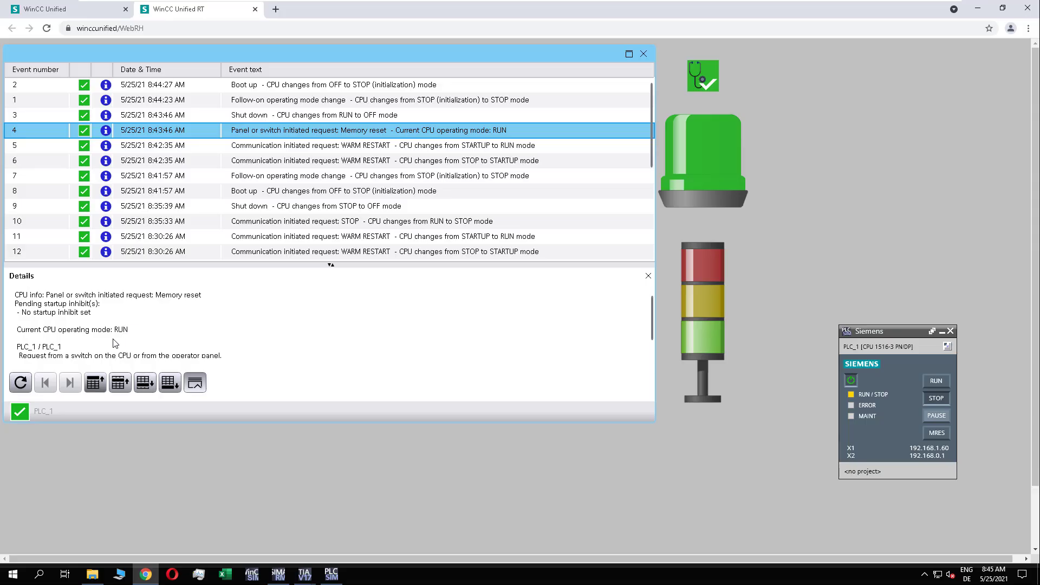
{"action": "left_click_drag", "start_coordinate": [651, 311], "coordinate": [650, 331]}
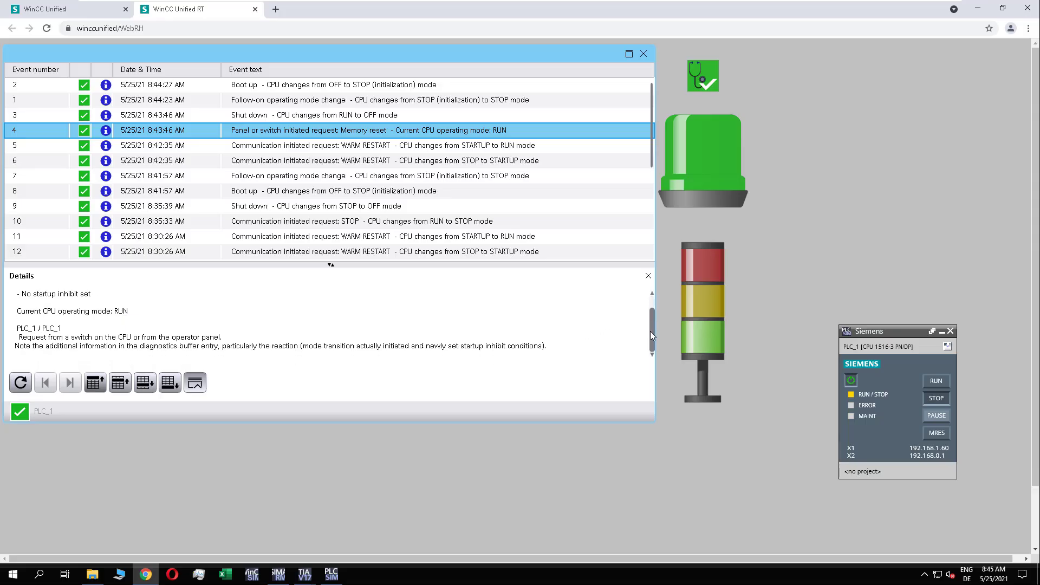
{"action": "left_click_drag", "start_coordinate": [650, 331], "coordinate": [649, 300]}
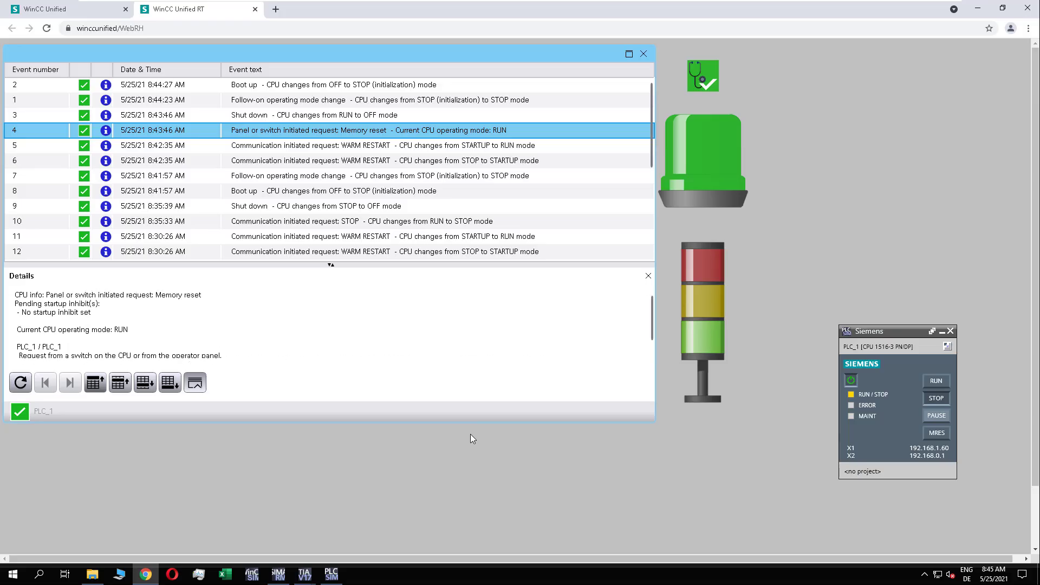